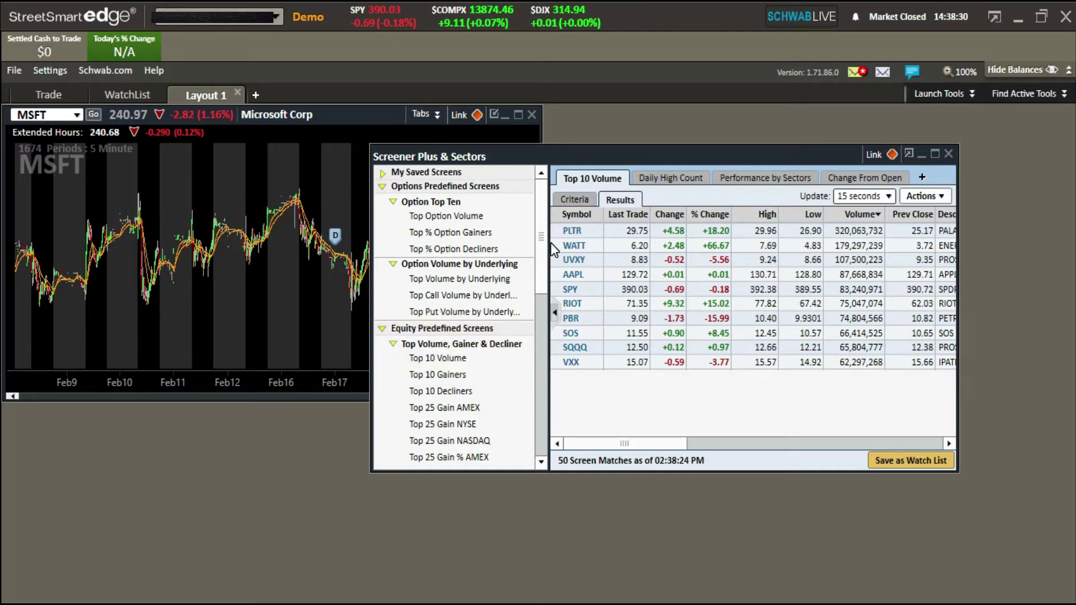
pyautogui.moveTo(543, 196); pyautogui.dragTo(544, 193)
pyautogui.moveTo(543, 239)
pyautogui.mouseDown()
pyautogui.moveTo(542, 283)
pyautogui.moveTo(542, 235)
pyautogui.mouseUp()
pyautogui.moveTo(540, 247); pyautogui.dragTo(546, 219)
# Close the Top 10 Volume, Daily High Count, Performance by Sectors and Change From Open screens
pyautogui.click(628, 178)
pyautogui.click(634, 178)
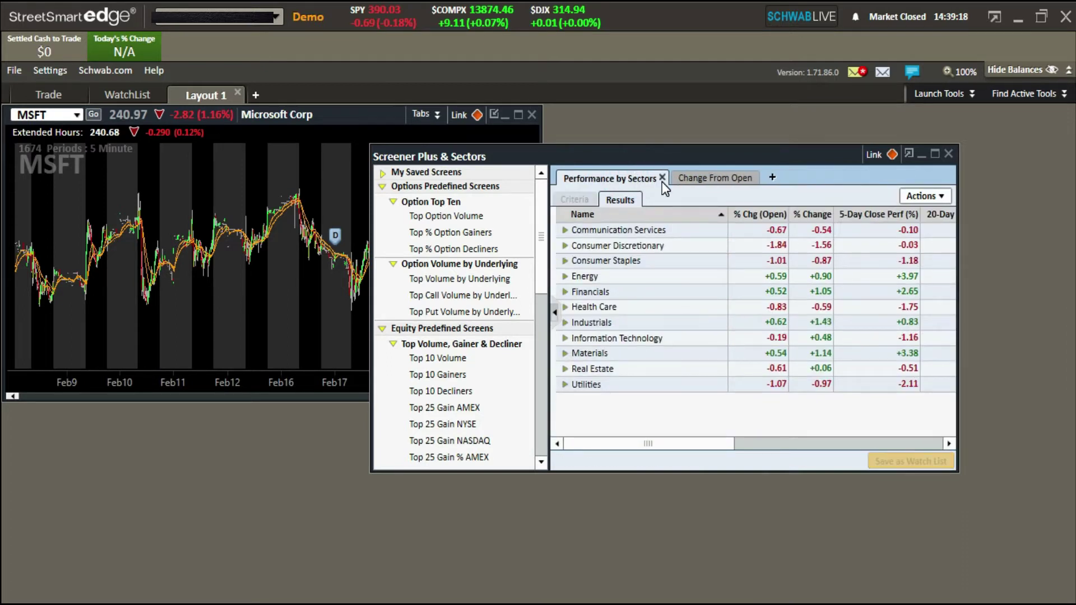
pyautogui.click(662, 179)
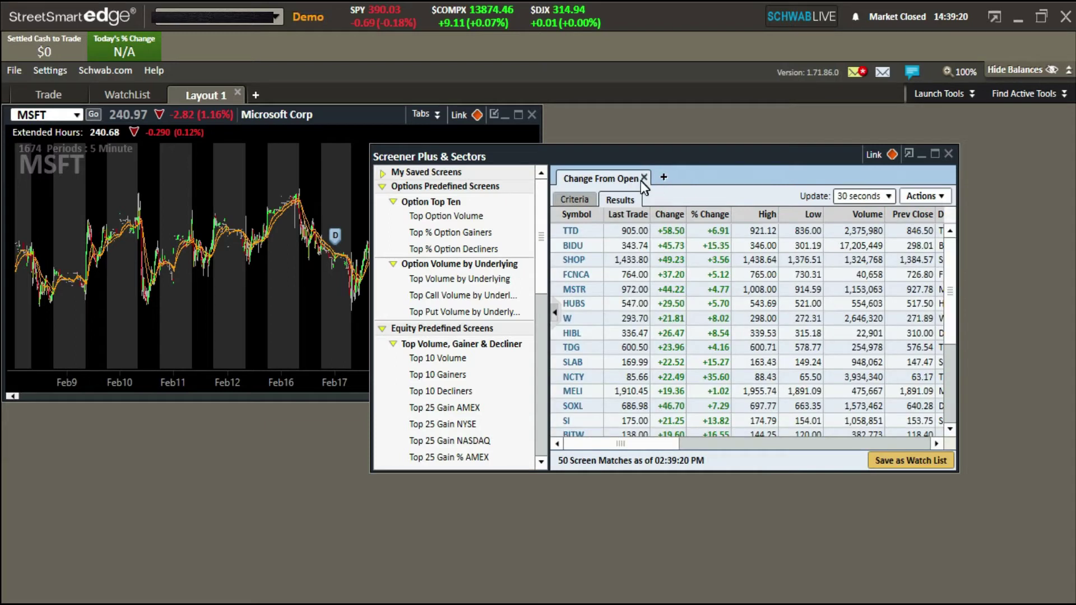
pyautogui.click(645, 178)
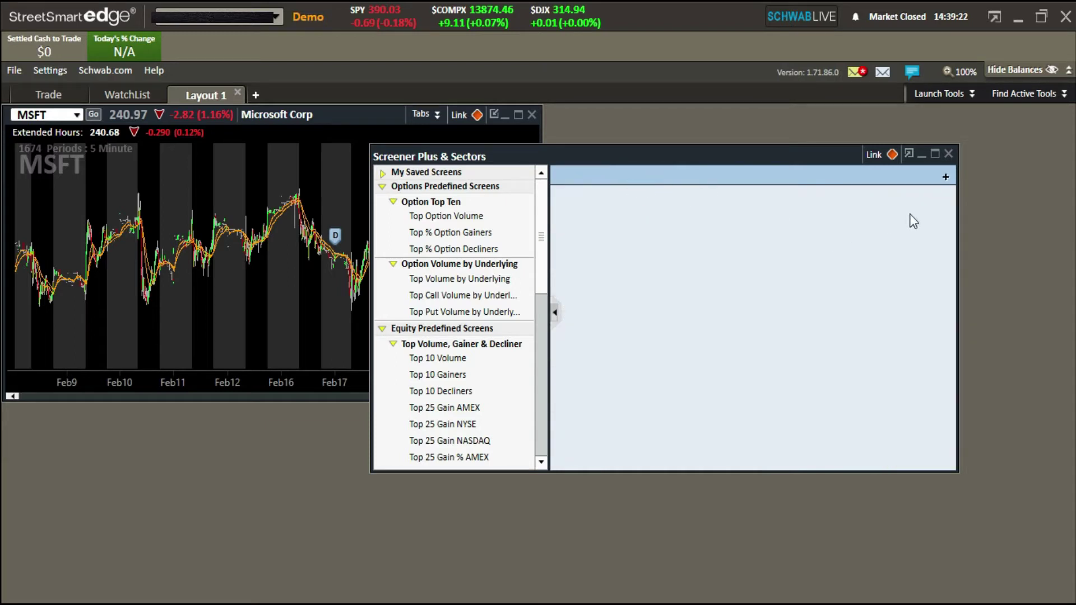
# Create a new blank screen and give its criteria list the full workspace, with the predefined screens list collapsed
pyautogui.click(945, 178)
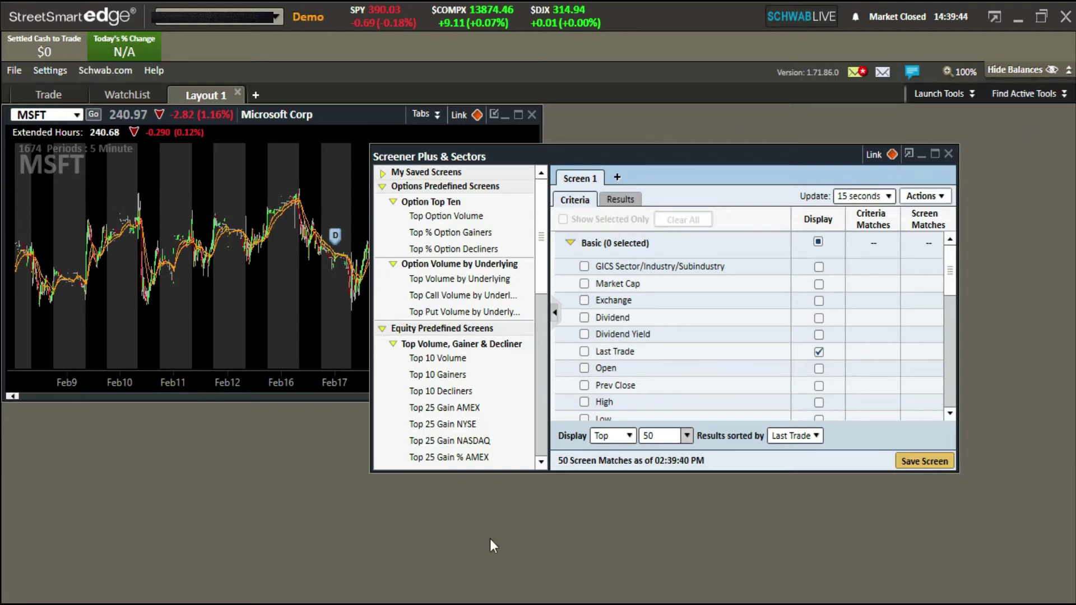
pyautogui.click(935, 153)
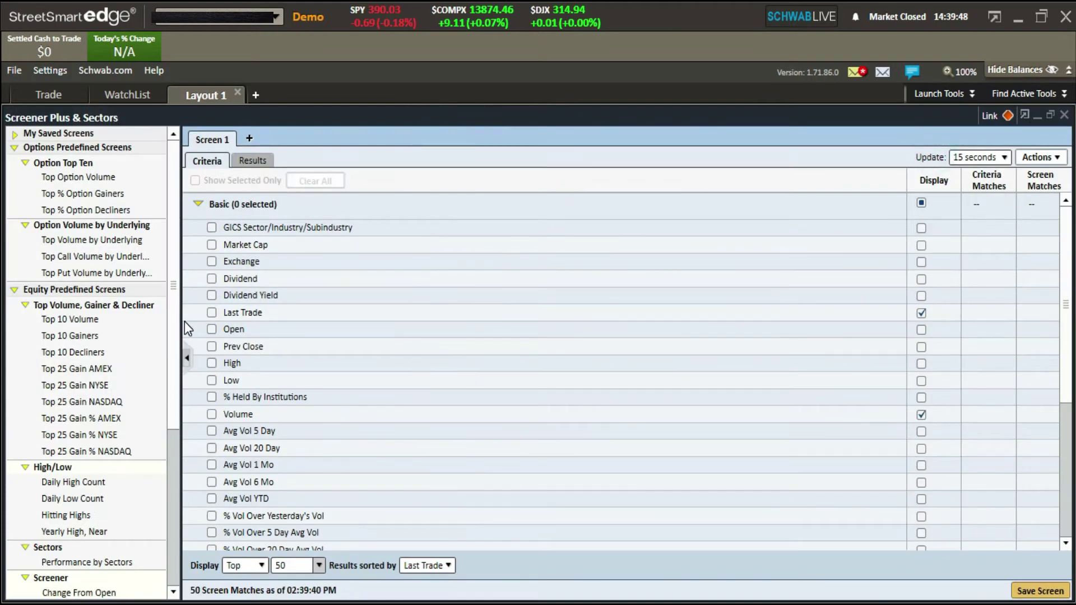
pyautogui.click(184, 356)
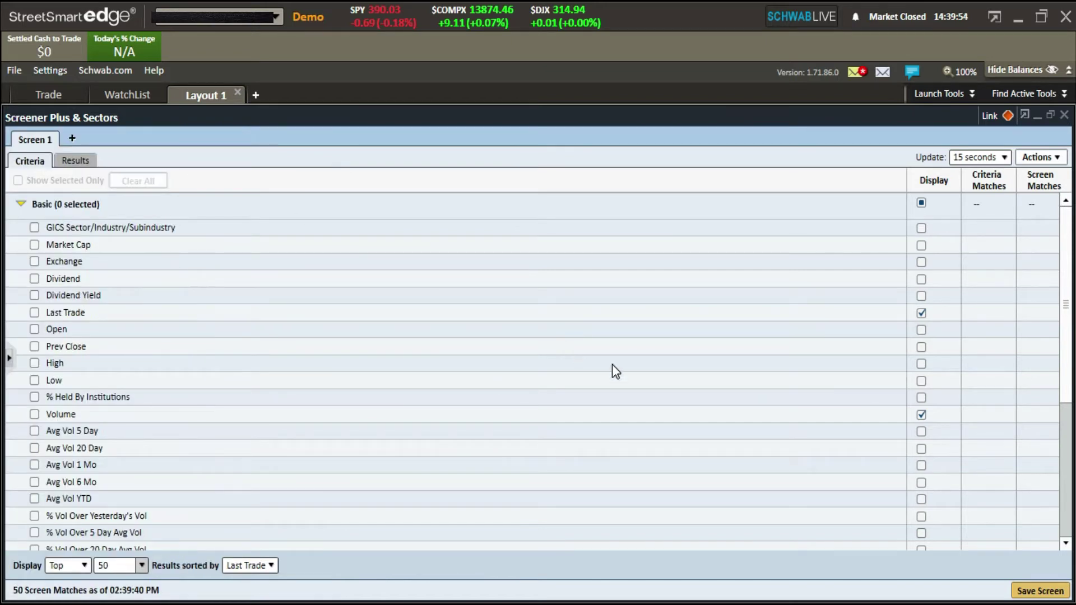
# Look over the Basic criteria and the other criteria categories, with Basic expanded again at the end
pyautogui.scroll(-4, 380, 402)
pyautogui.scroll(4, 379, 403)
pyautogui.click(380, 403)
pyautogui.click(21, 204)
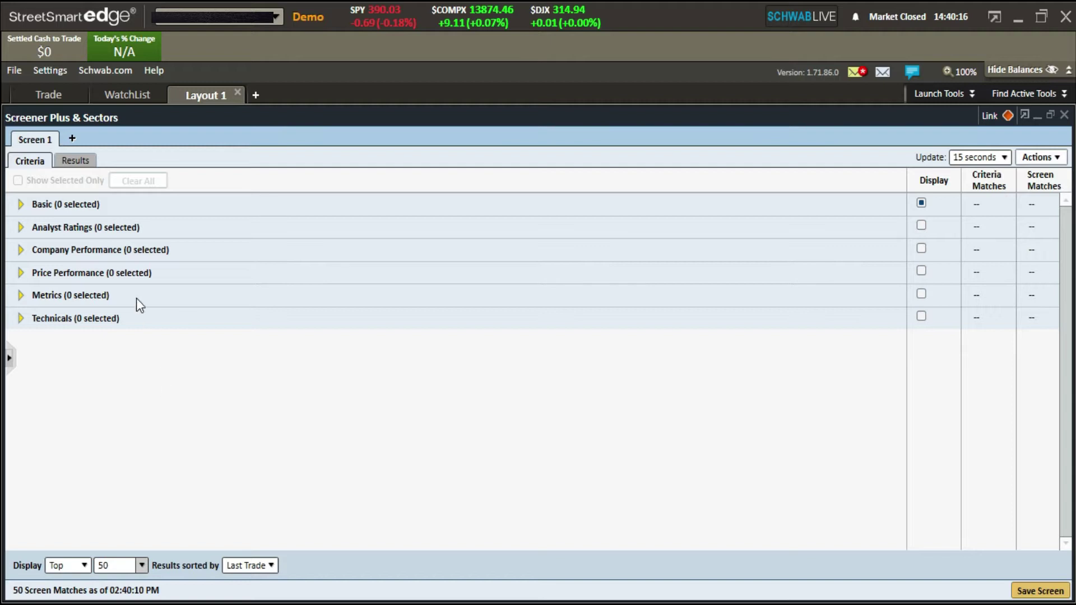
pyautogui.click(21, 204)
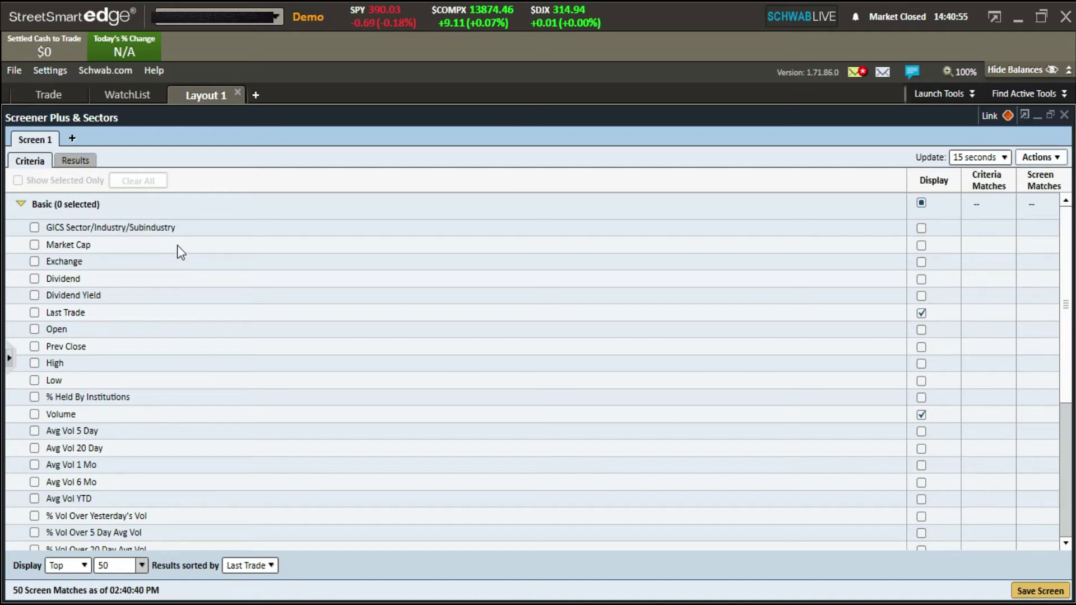
# Add the Market Cap criterion with its display column enabled and check that column in the results
pyautogui.click(34, 245)
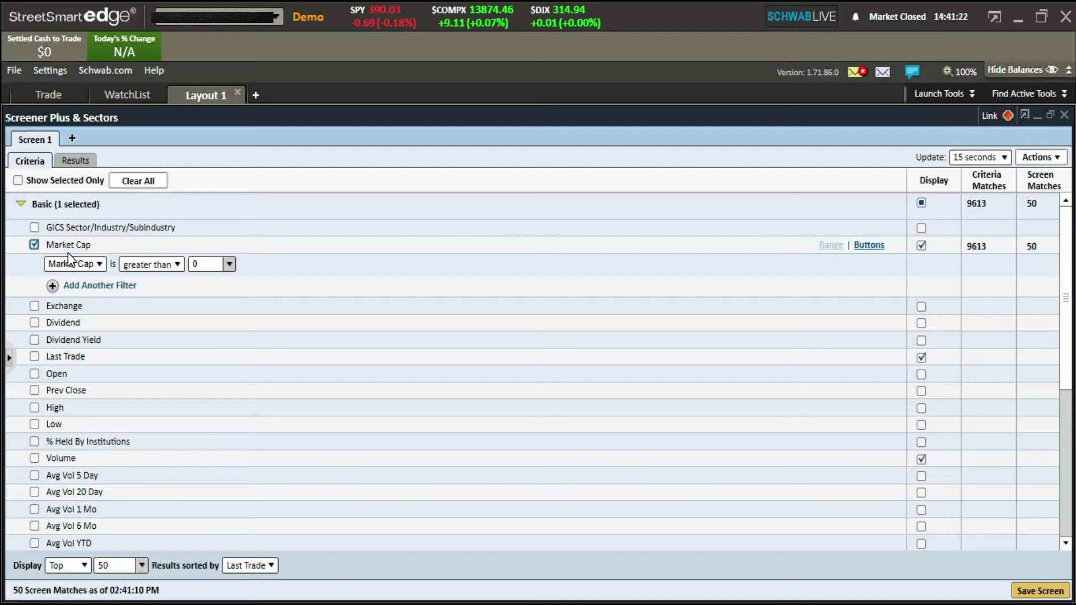
pyautogui.click(921, 245)
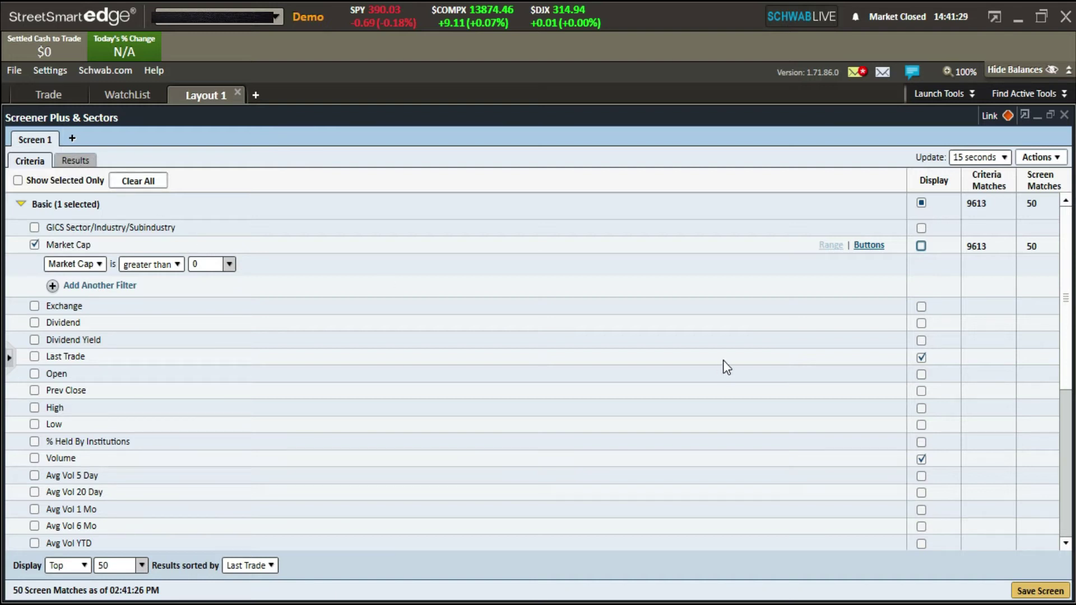
pyautogui.click(921, 246)
pyautogui.click(89, 159)
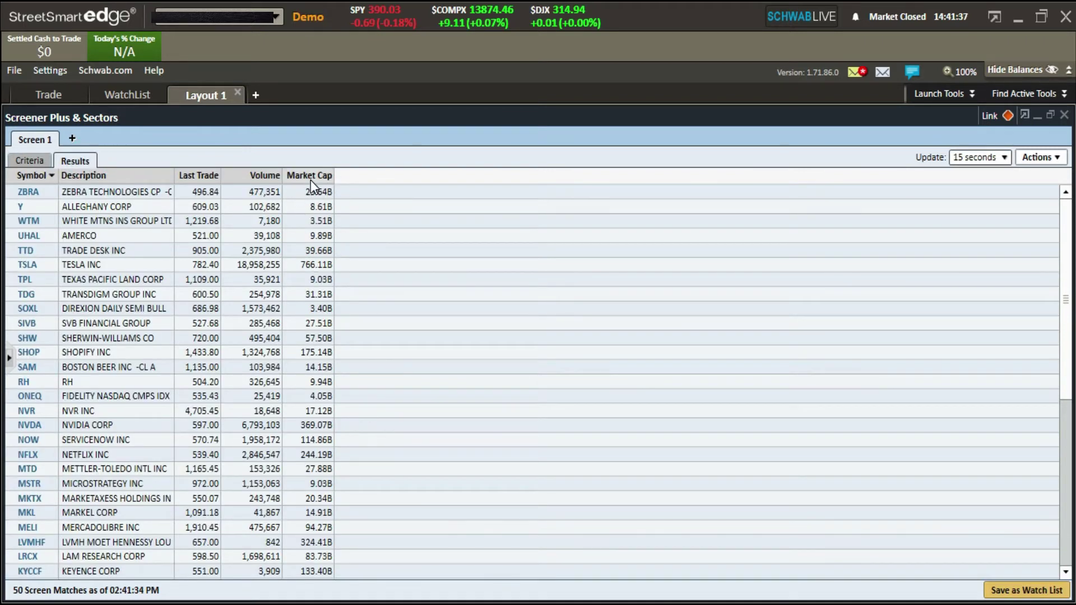
pyautogui.click(31, 159)
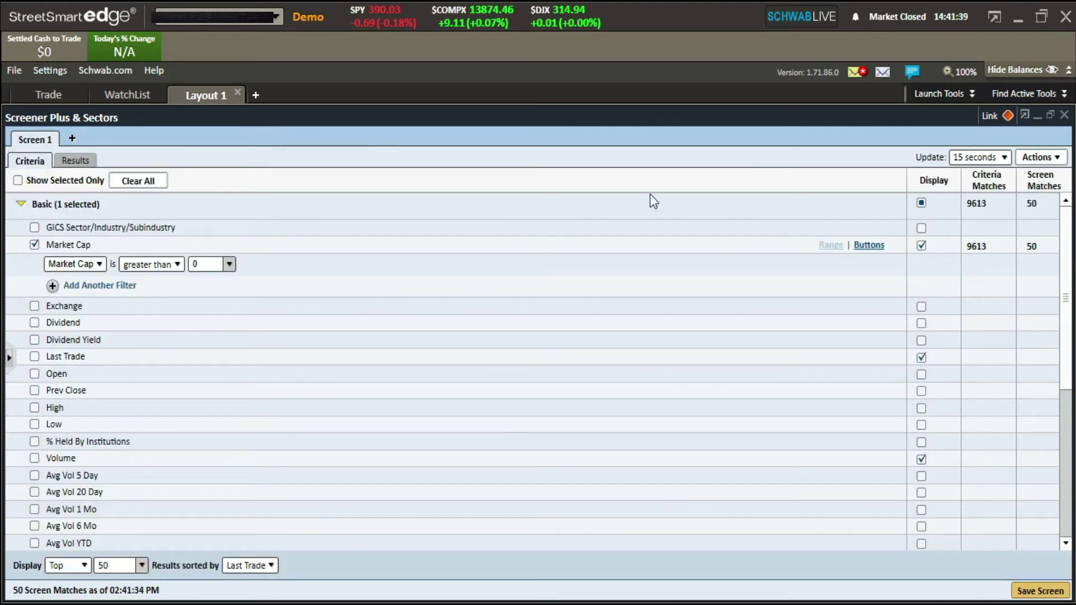
# Turn off the Market Cap display column, check the results without it, and return to the criteria
pyautogui.click(920, 245)
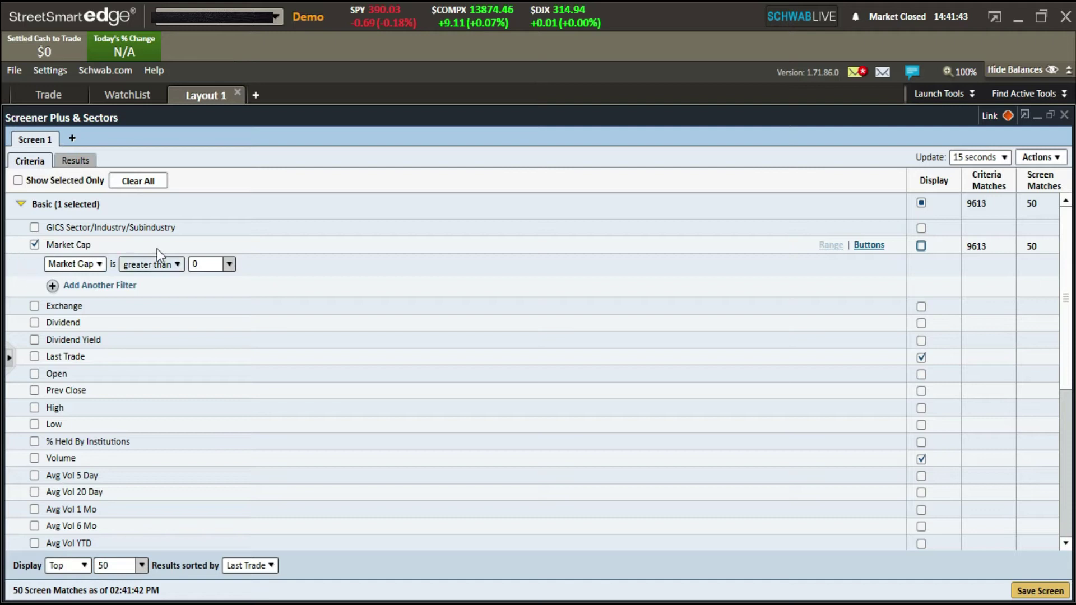
pyautogui.click(84, 162)
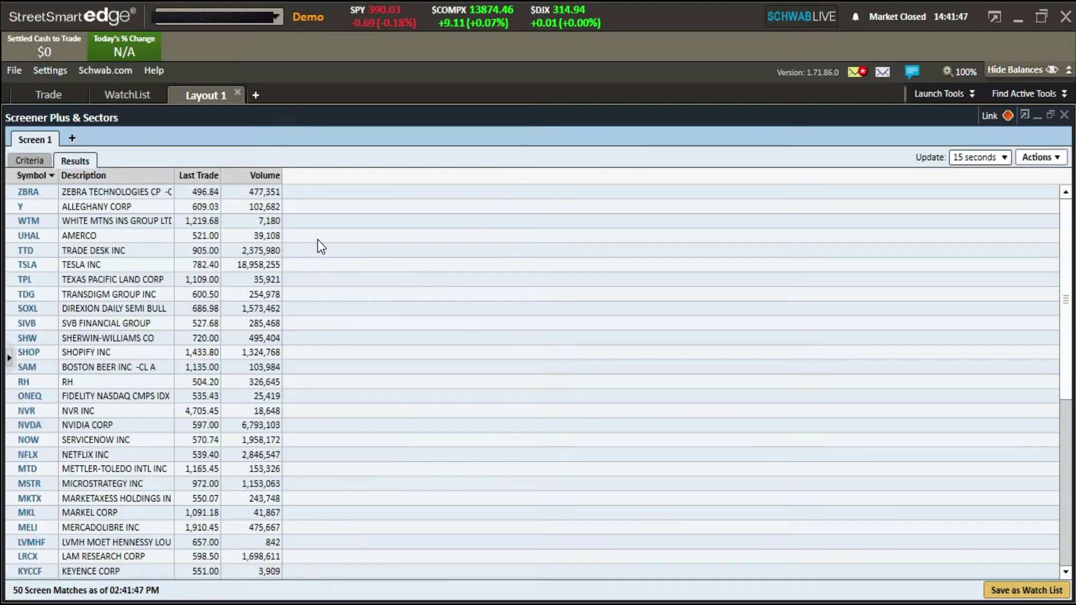
pyautogui.click(40, 164)
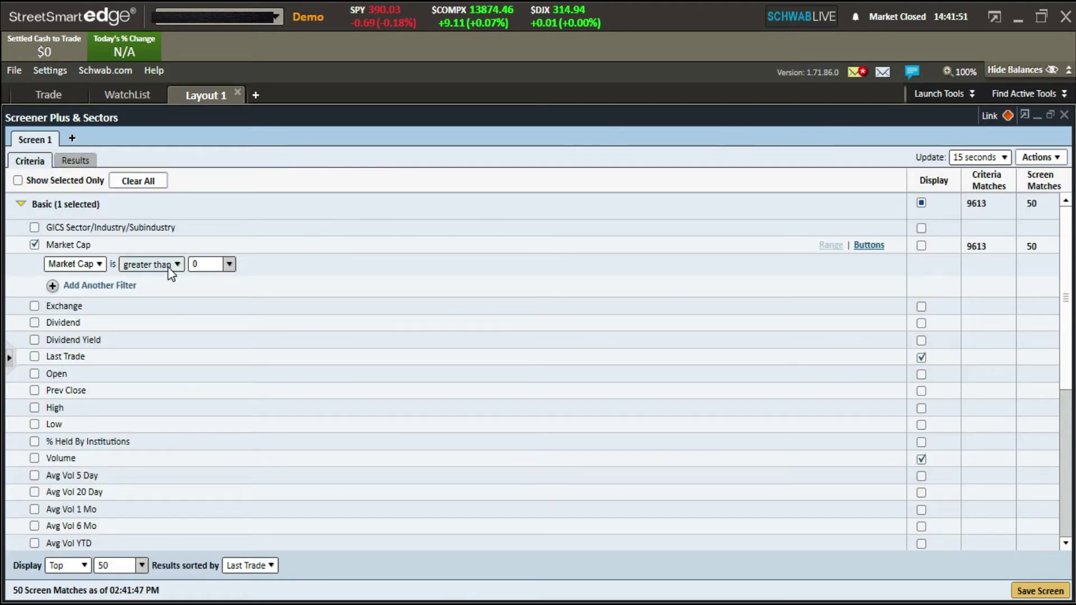
# Examine the field, comparison and value choices available for the Market Cap filter
pyautogui.click(102, 264)
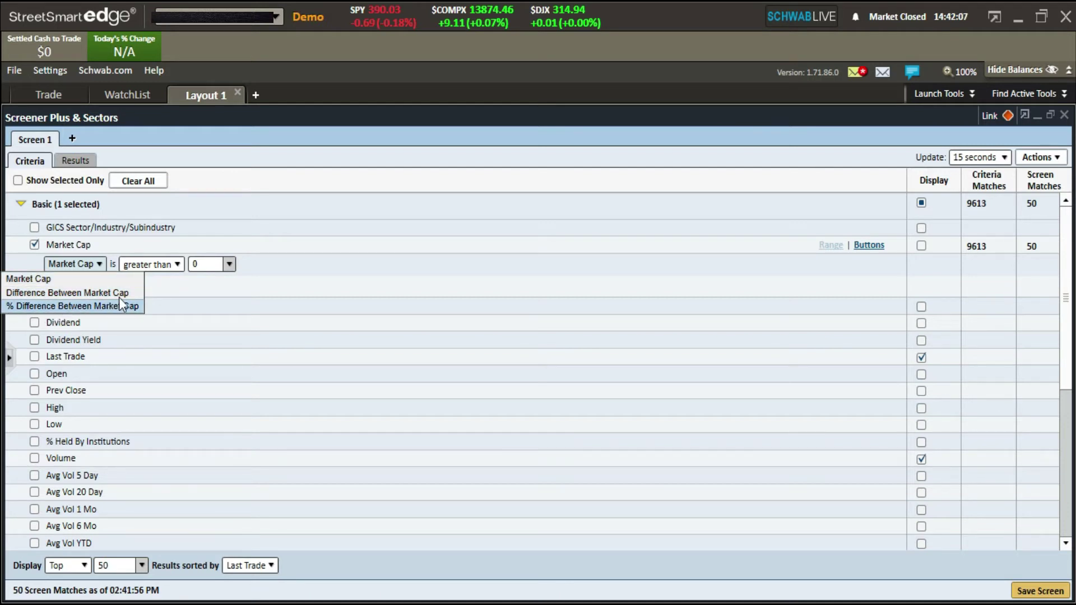
pyautogui.click(230, 322)
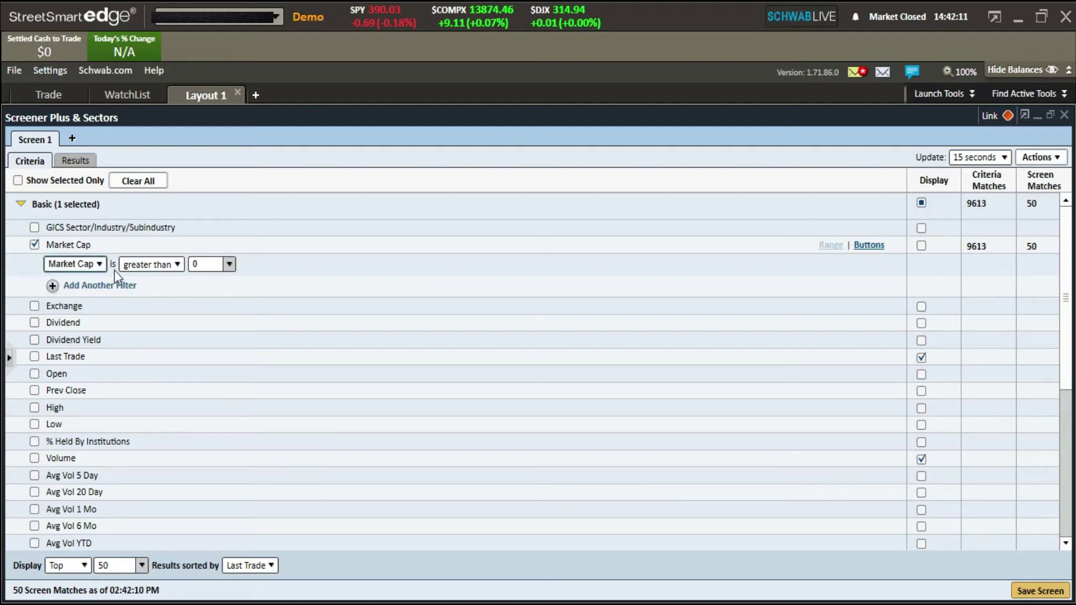
pyautogui.click(172, 266)
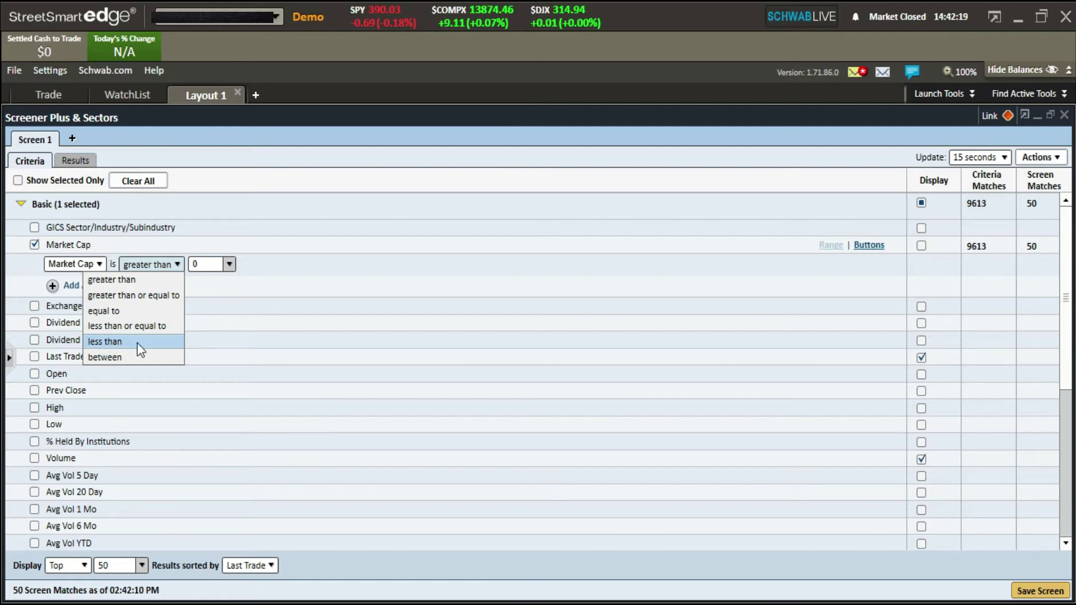
pyautogui.click(211, 351)
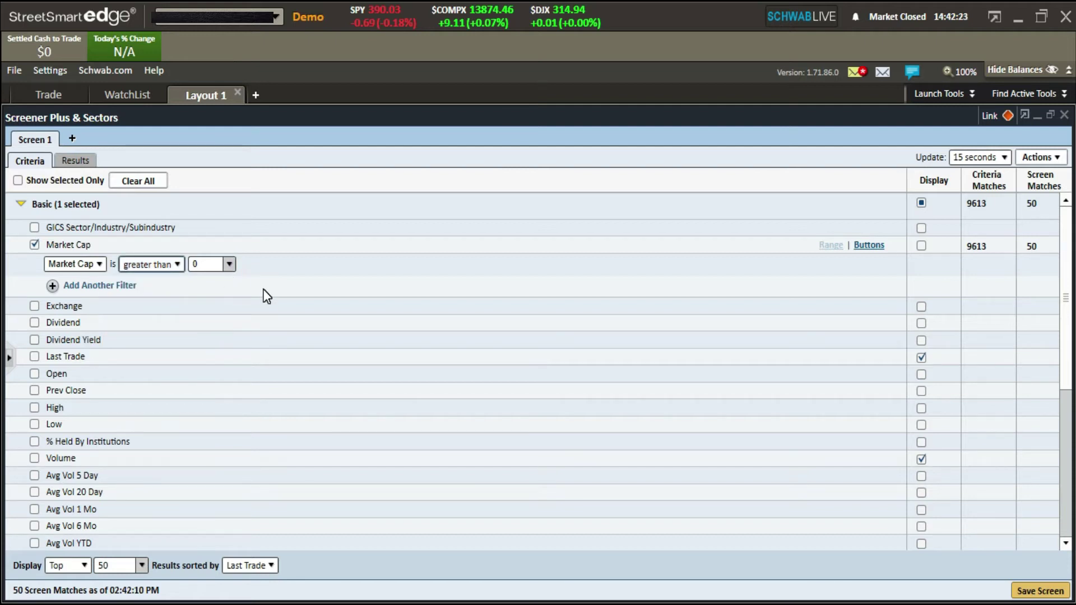
pyautogui.click(227, 268)
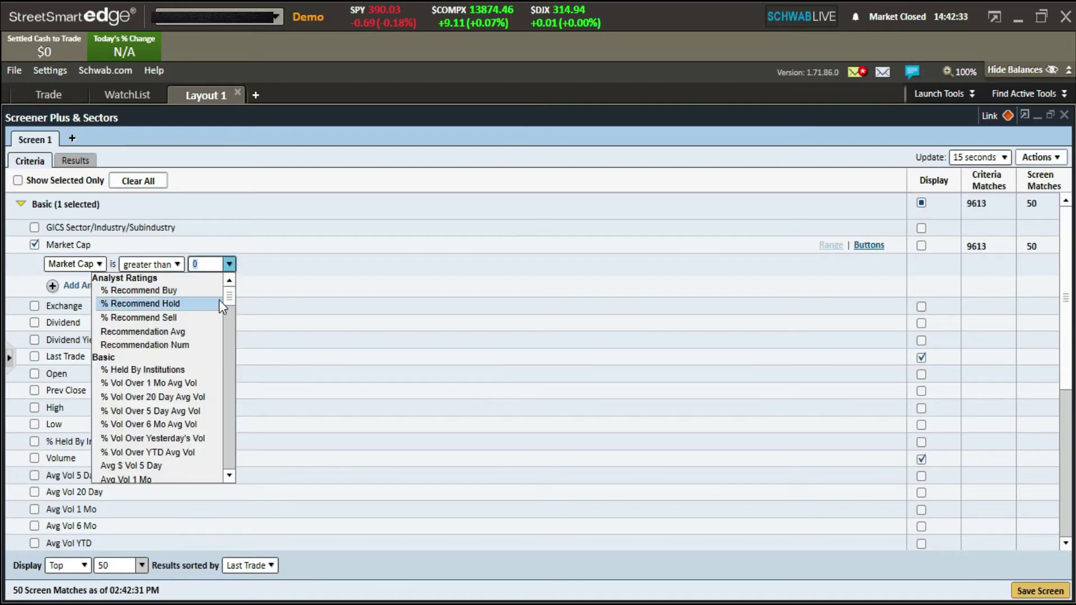
pyautogui.moveTo(231, 298)
pyautogui.mouseDown()
pyautogui.moveTo(231, 464)
pyautogui.moveTo(229, 292)
pyautogui.mouseUp()
pyautogui.click(314, 306)
# Try 44502 as the Market Cap filter value, clear it, and deselect the Market Cap criterion
pyautogui.click(217, 263)
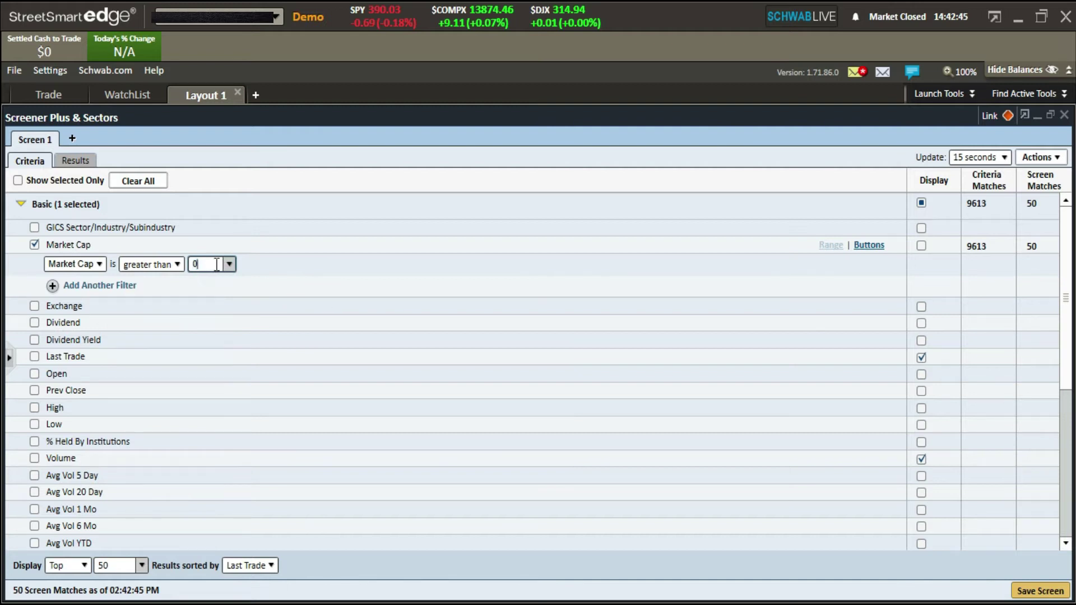
pyautogui.press('BackSpace')
pyautogui.write('44502')
pyautogui.press('BackSpace')
pyautogui.press('BackSpace')
pyautogui.press('BackSpace')
pyautogui.press('BackSpace')
pyautogui.press('BackSpace')
pyautogui.click(34, 245)
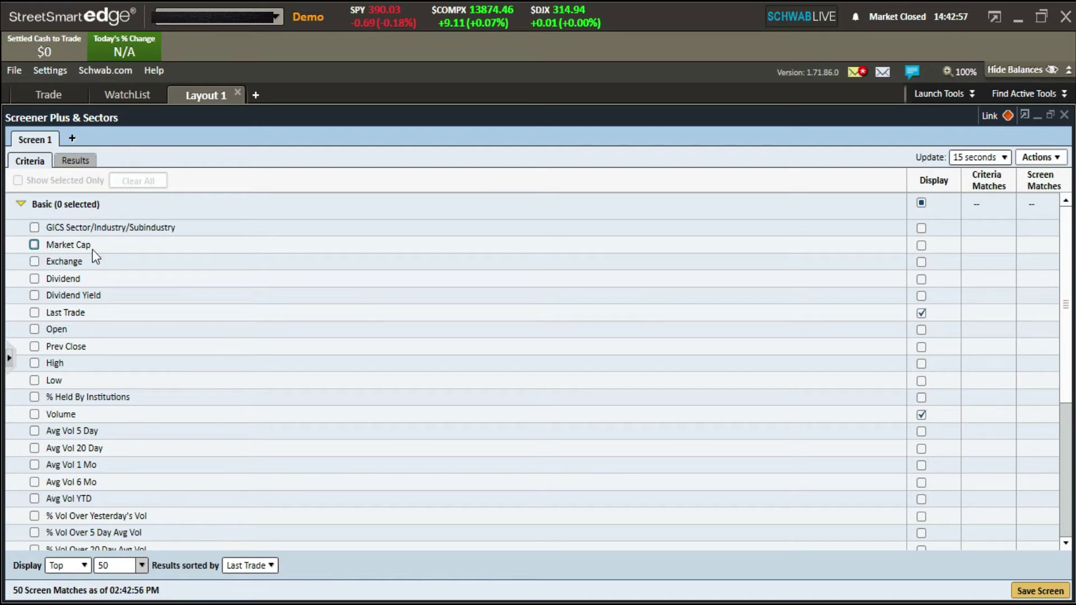
# Select and deselect the Exchange and Dividend criteria in turn, leaving their display columns enabled
pyautogui.click(35, 262)
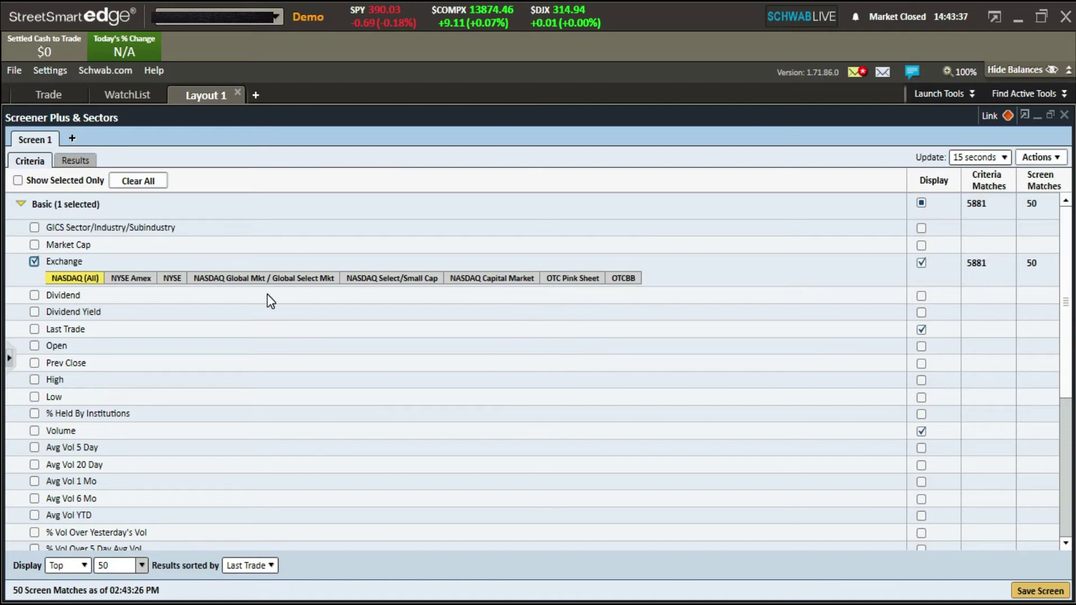
pyautogui.click(35, 261)
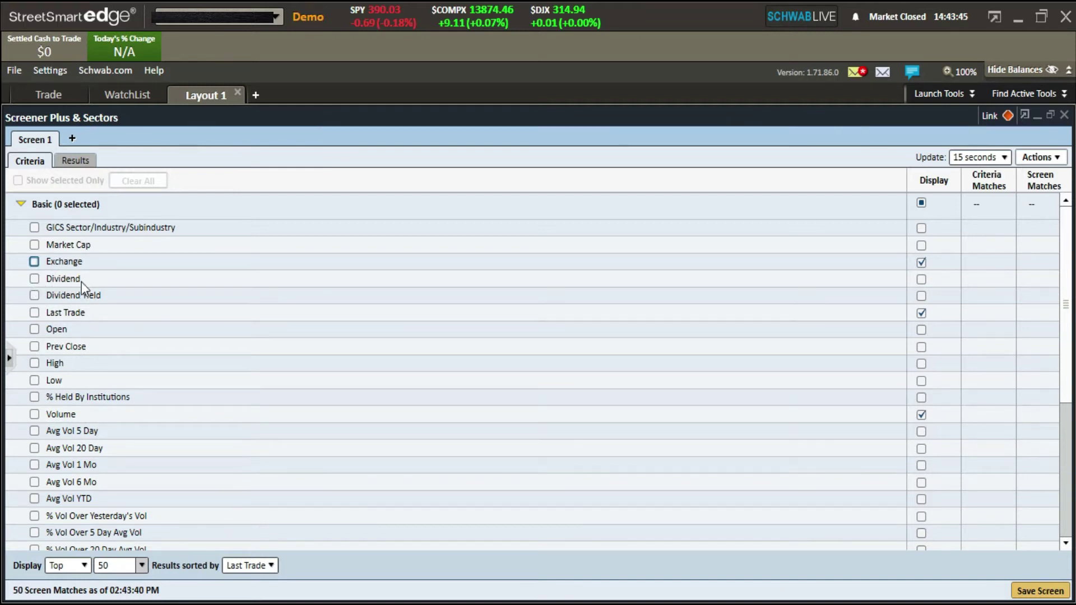
pyautogui.click(34, 279)
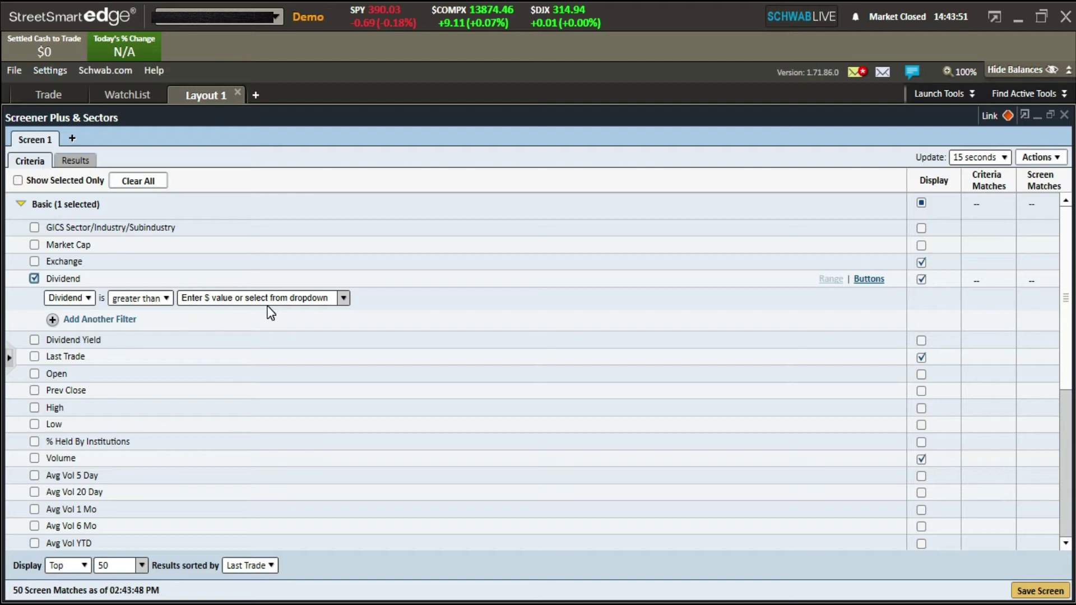
pyautogui.click(34, 278)
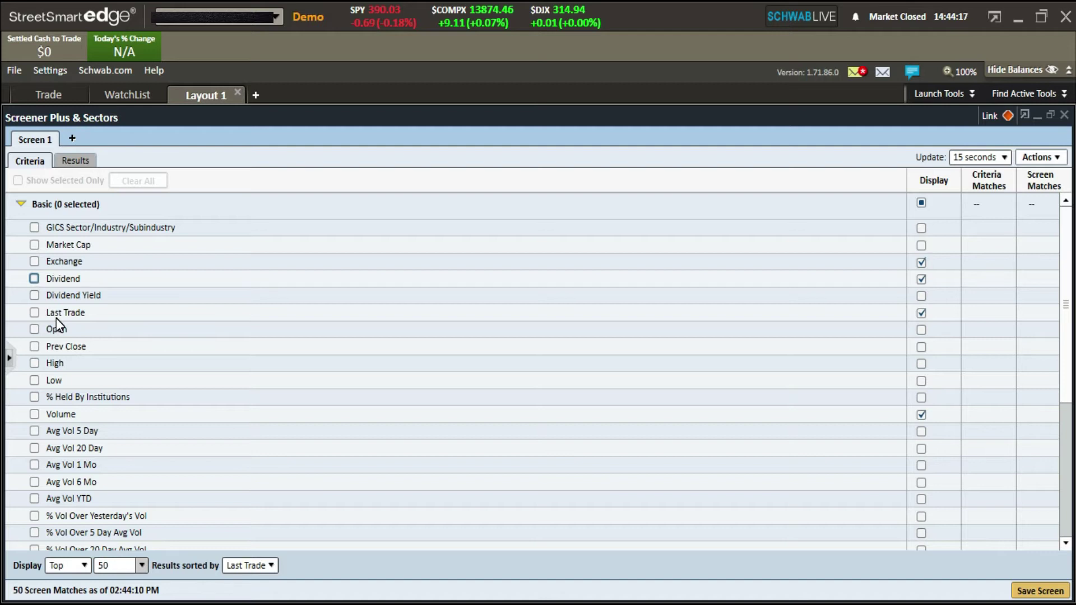
# Add the Last Trade criterion and try 2, 1 and .50 as its greater-than value, clearing the entry at the end
pyautogui.click(35, 312)
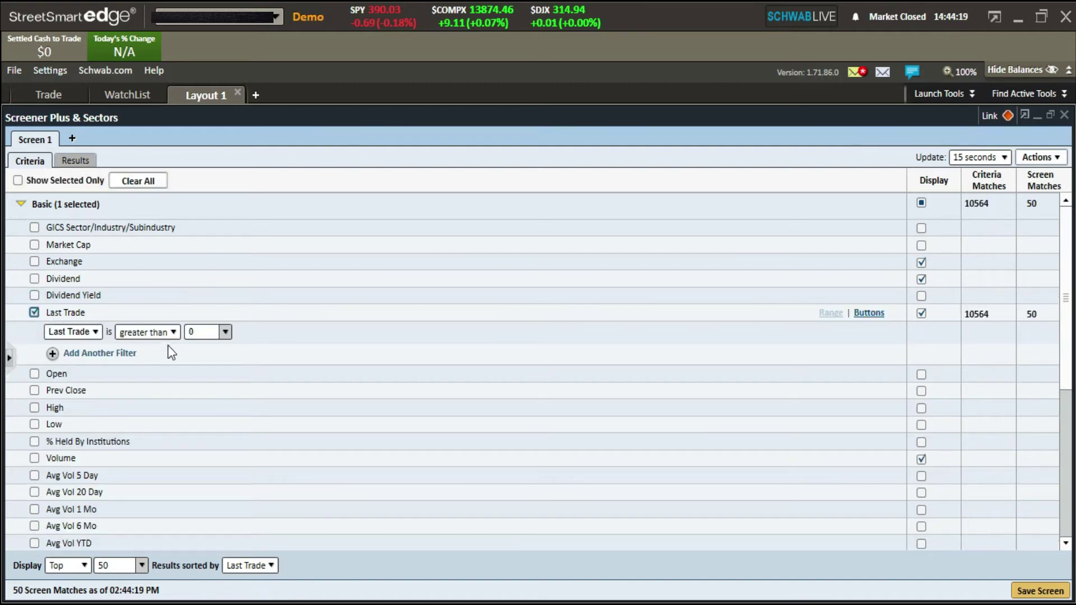
pyautogui.click(193, 330)
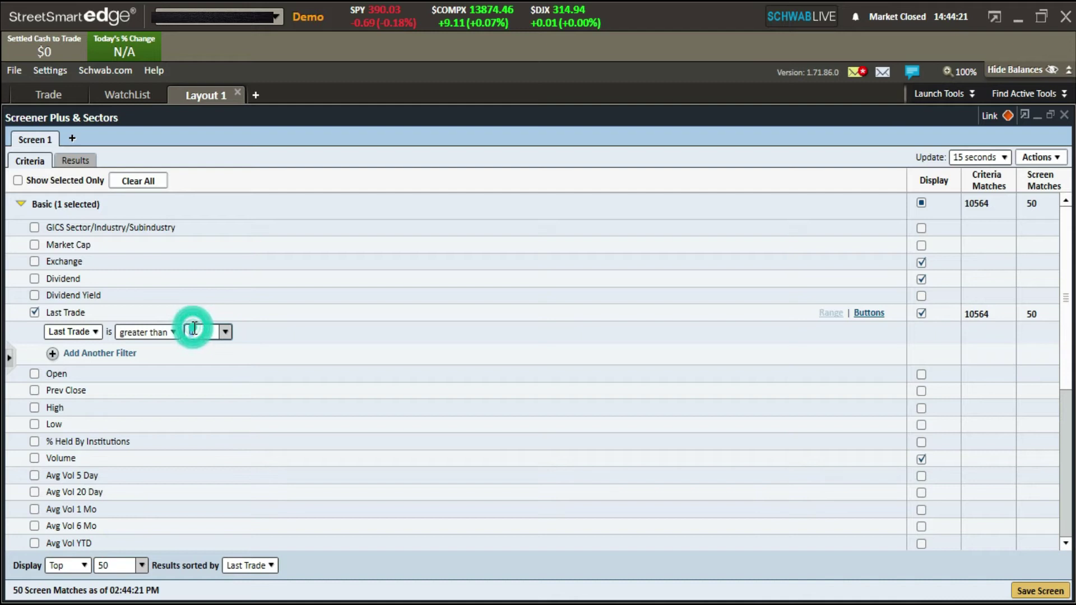
pyautogui.write('2')
pyautogui.press('BackSpace')
pyautogui.write('1')
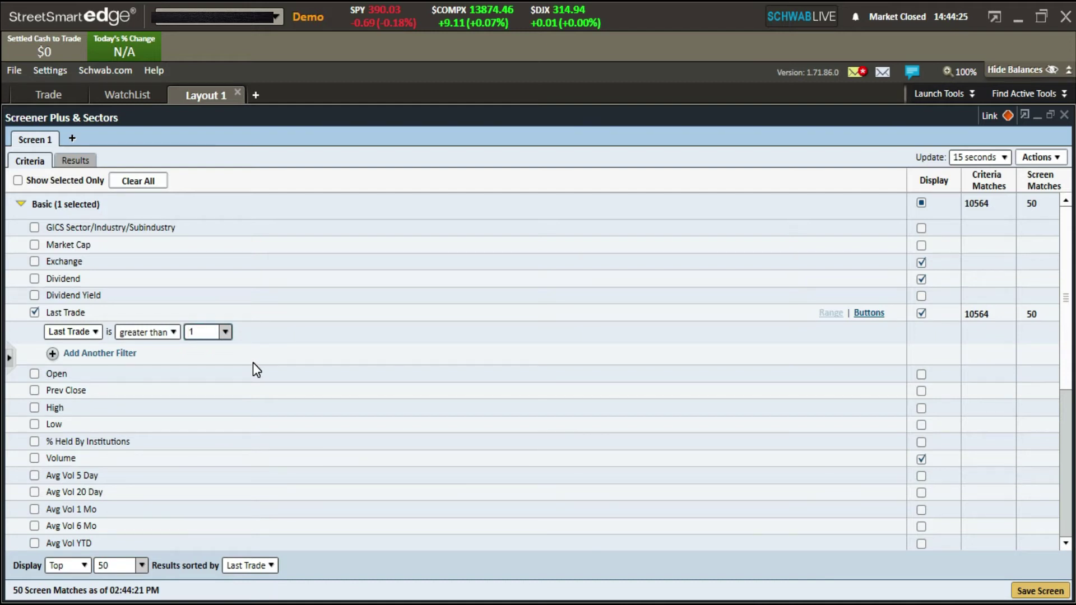
pyautogui.press('BackSpace')
pyautogui.write('.5')
pyautogui.press('BackSpace')
pyautogui.write('50')
pyautogui.press('BackSpace')
pyautogui.press('BackSpace')
pyautogui.press('BackSpace')
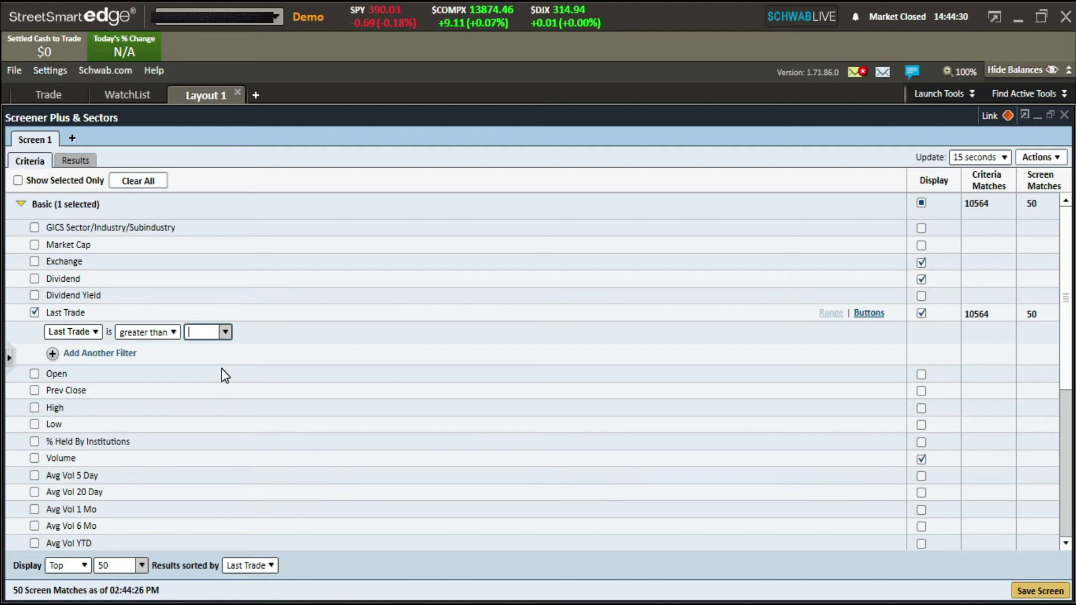
# Examine the comparison options for Last Trade and the remaining Basic criteria
pyautogui.click(174, 333)
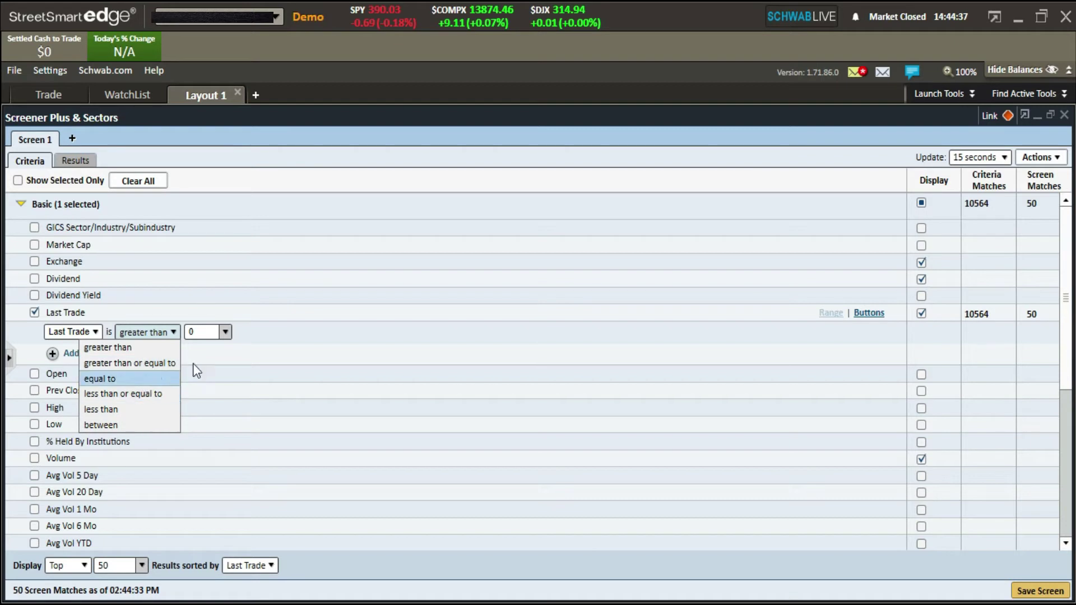
pyautogui.click(272, 463)
pyautogui.scroll(-5, 233, 475)
pyautogui.scroll(6, 234, 475)
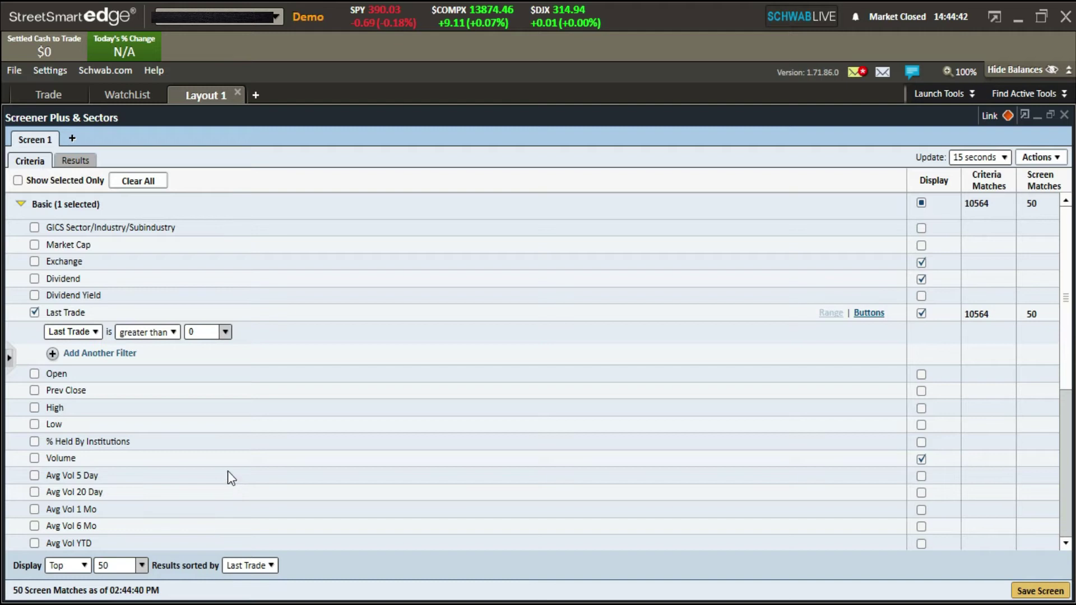
# Add the Market Cap criterion alongside Last Trade in the Basic category
pyautogui.click(19, 203)
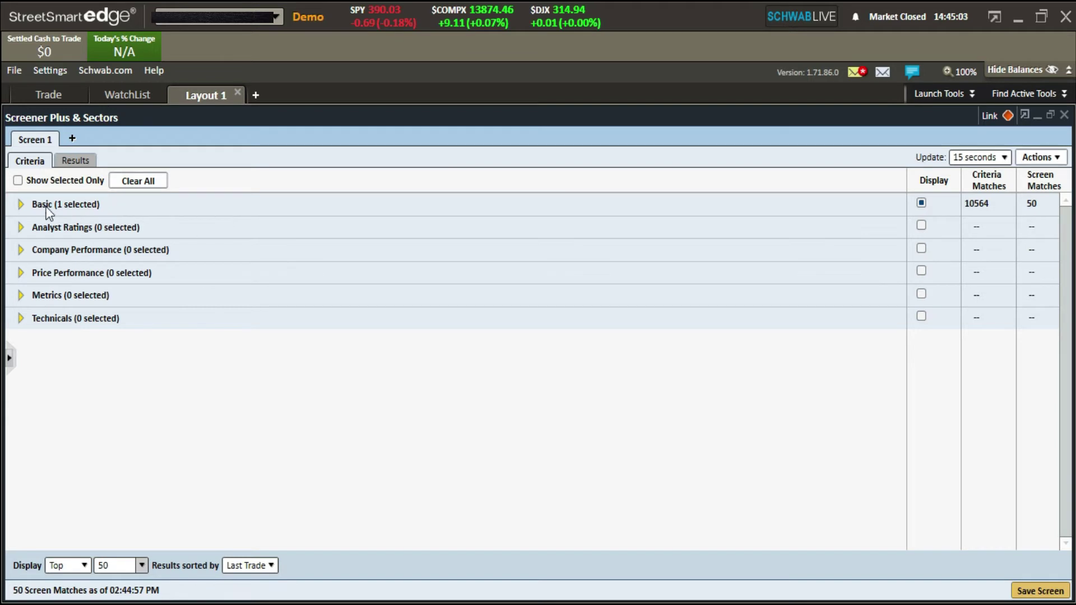
pyautogui.click(22, 202)
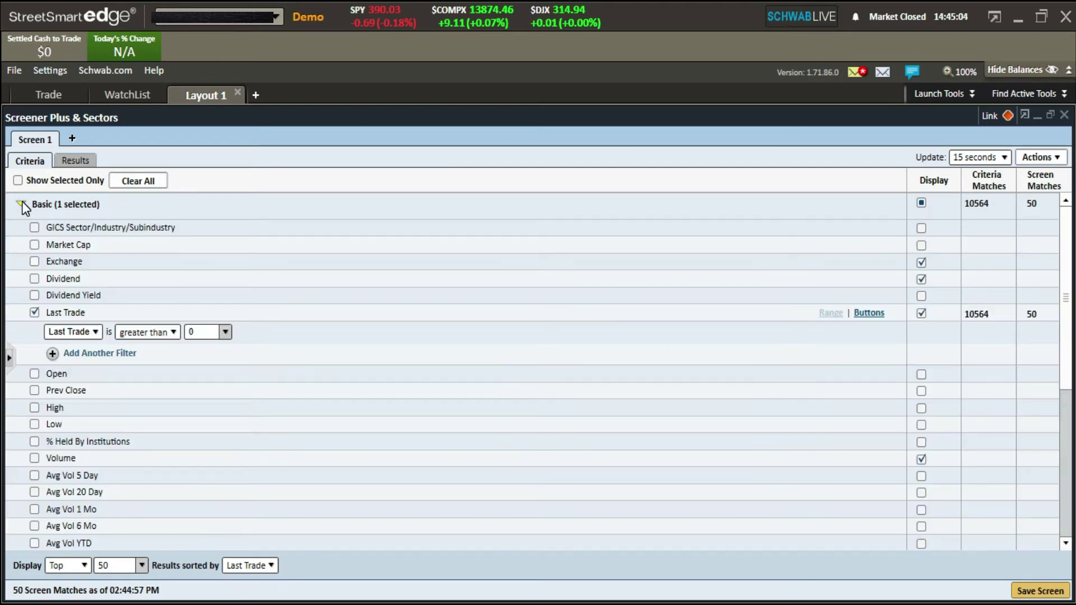
pyautogui.click(35, 245)
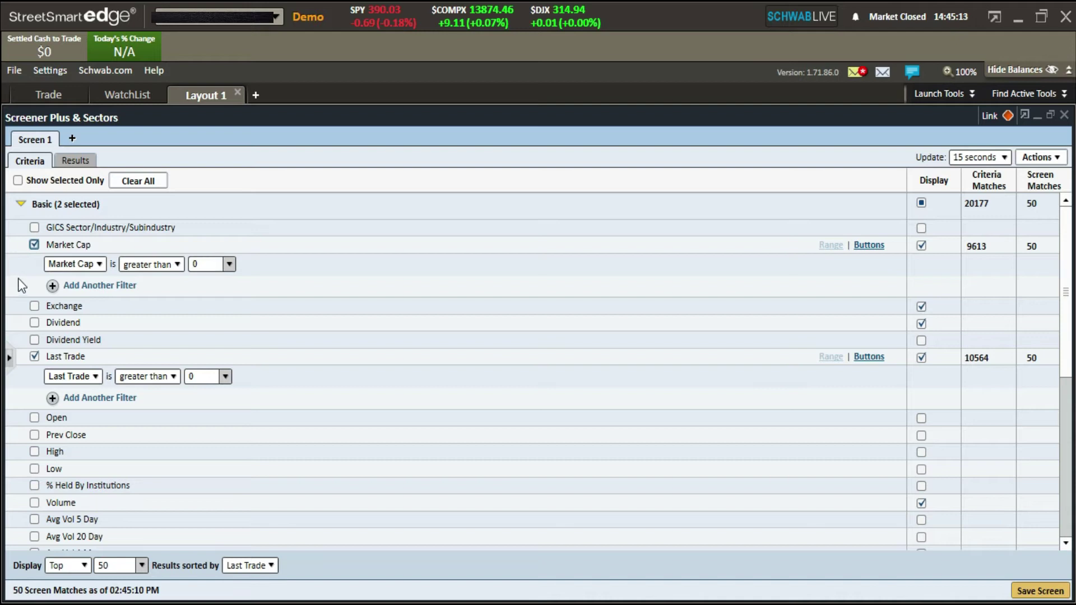
# Set the Market Cap criterion's greater-than value to 1000 and check its match counts
pyautogui.click(210, 270)
pyautogui.write('1000')
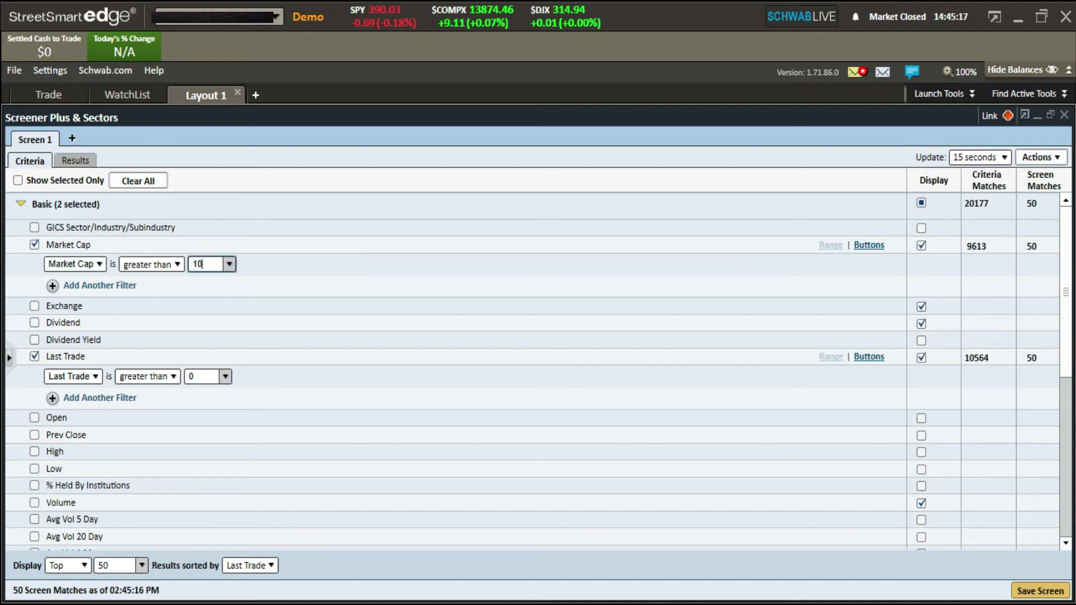
pyautogui.click(265, 305)
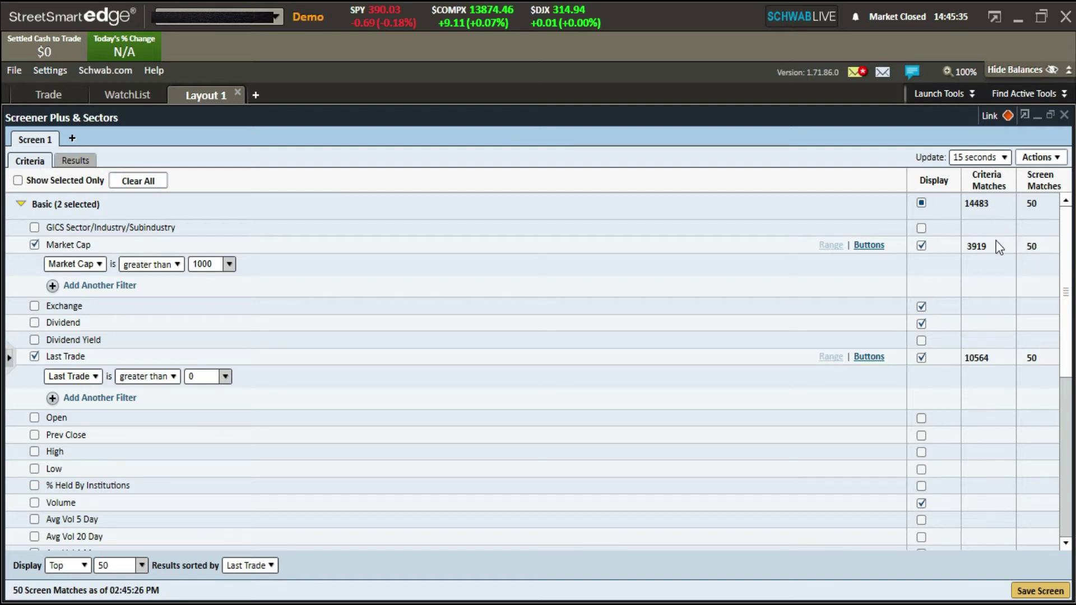
pyautogui.scroll(-6, 996, 241)
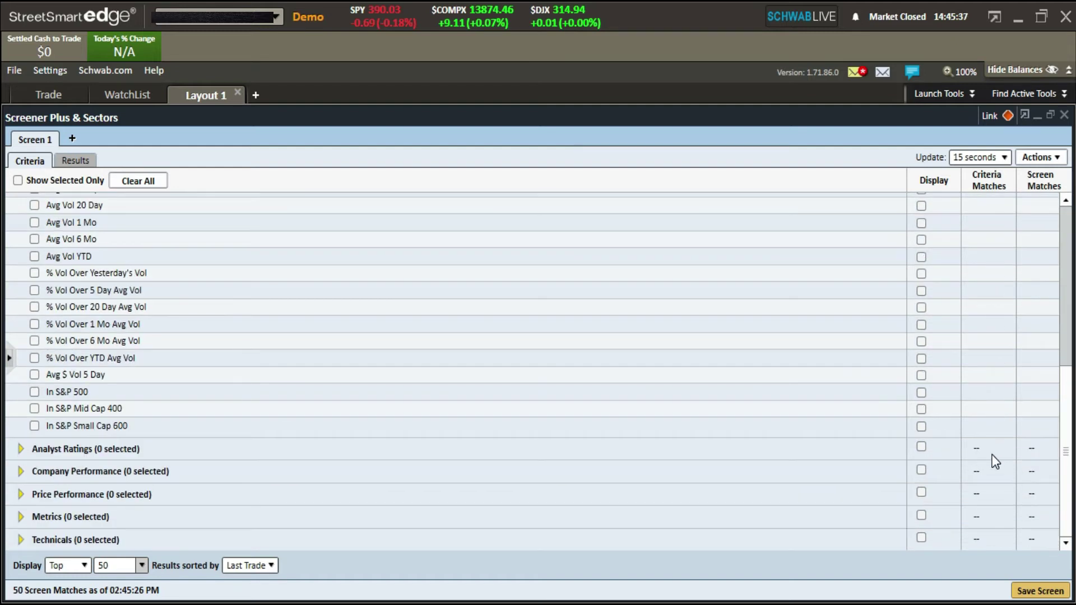
pyautogui.scroll(6, 992, 455)
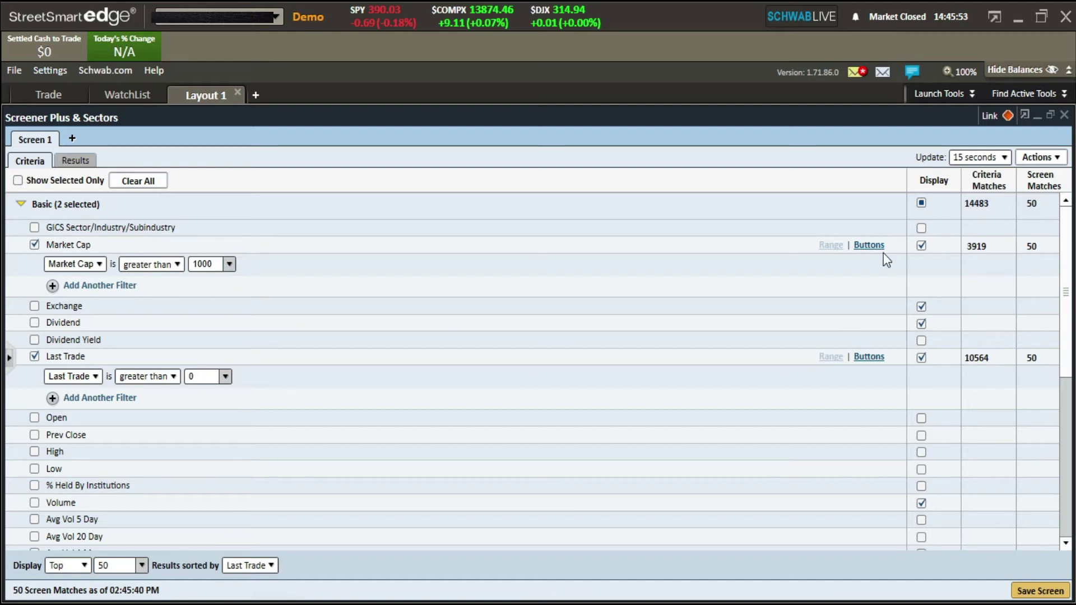
# Examine the update interval choices and the lists of predefined and saved screens
pyautogui.click(991, 157)
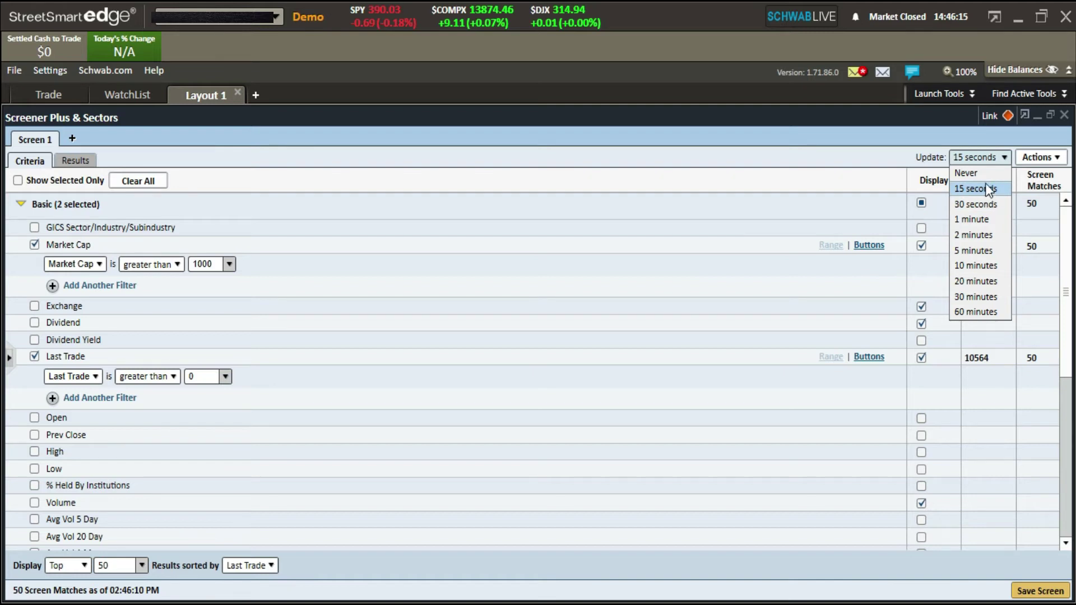
pyautogui.click(1000, 155)
pyautogui.click(1040, 157)
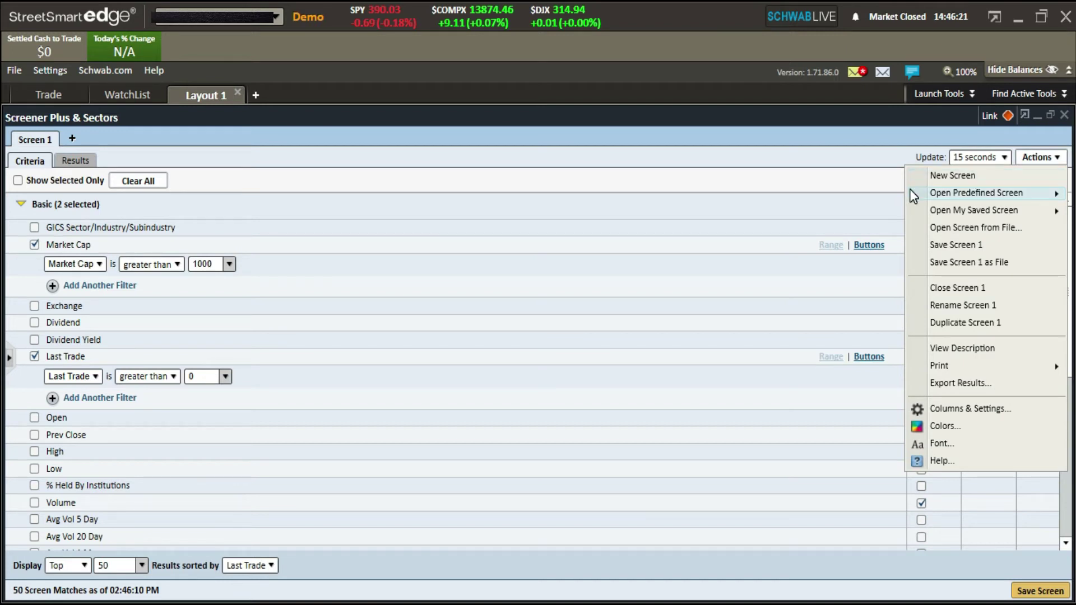
pyautogui.moveTo(912, 190)
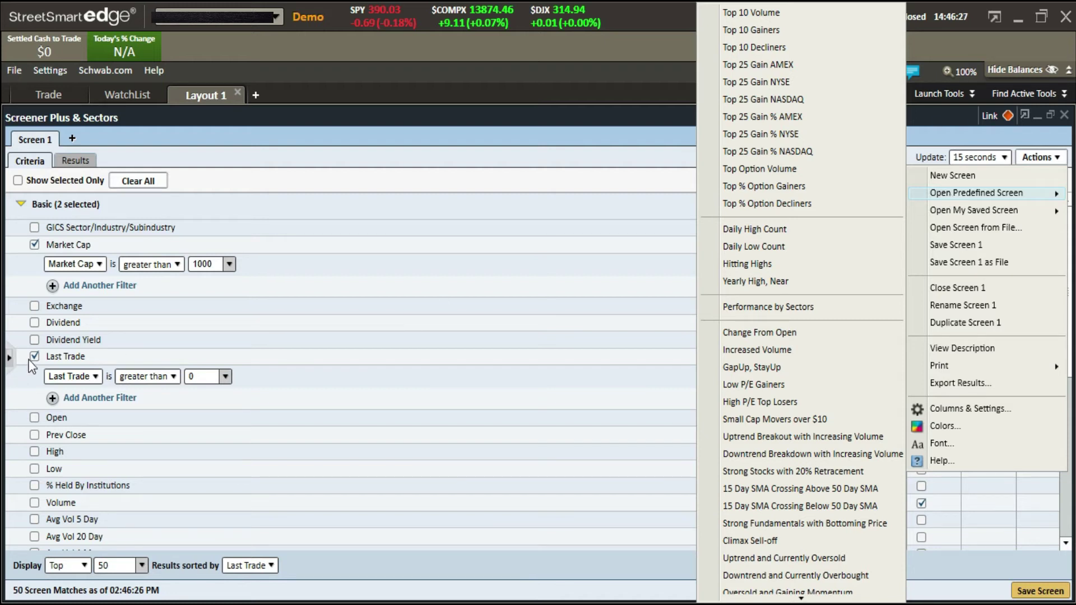
pyautogui.moveTo(994, 212)
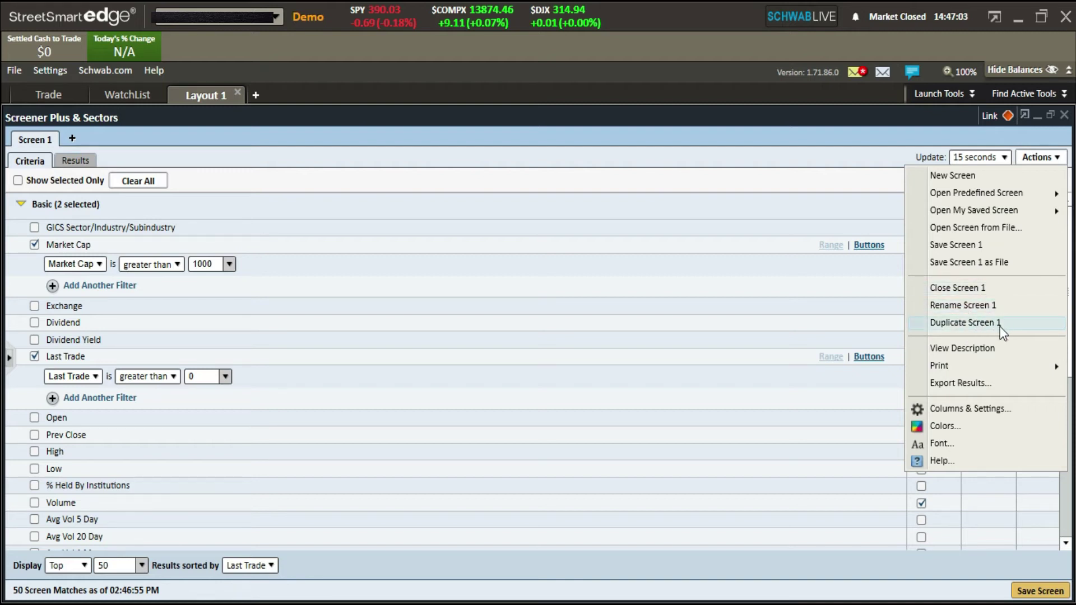
# View the description of Screen 1's search criteria and close it
pyautogui.click(948, 348)
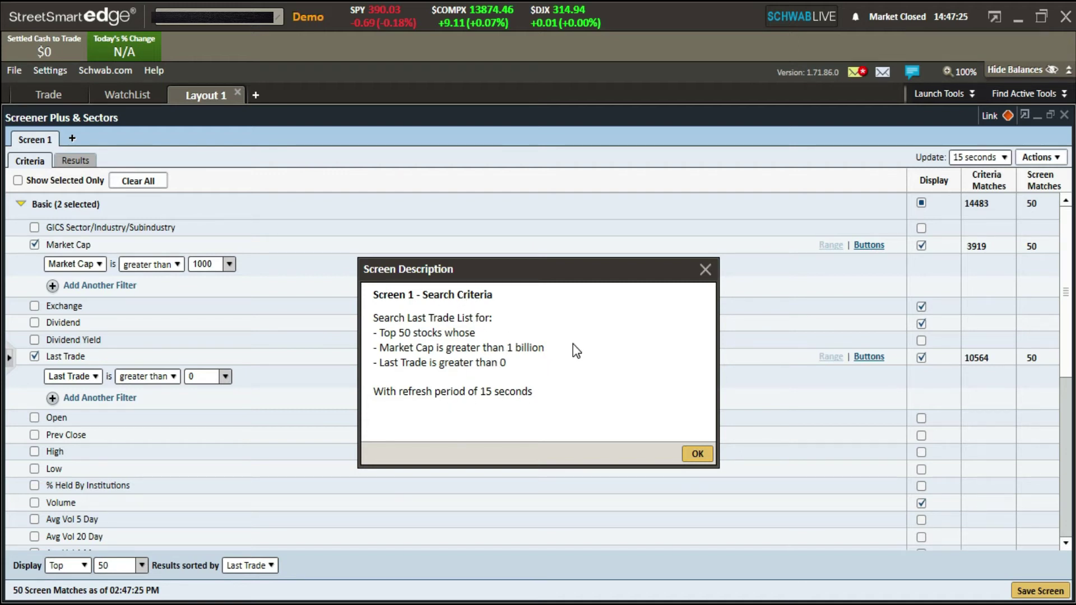
pyautogui.click(708, 276)
# Open the Excel export of Screen 1's results to check its save location, and close it without saving
pyautogui.click(1040, 157)
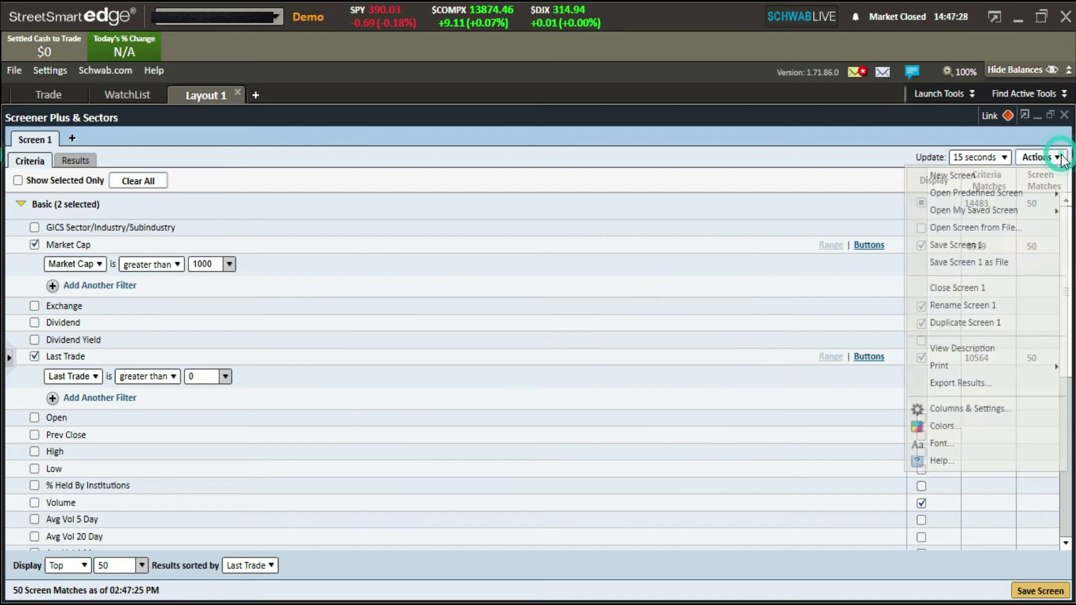
pyautogui.click(975, 385)
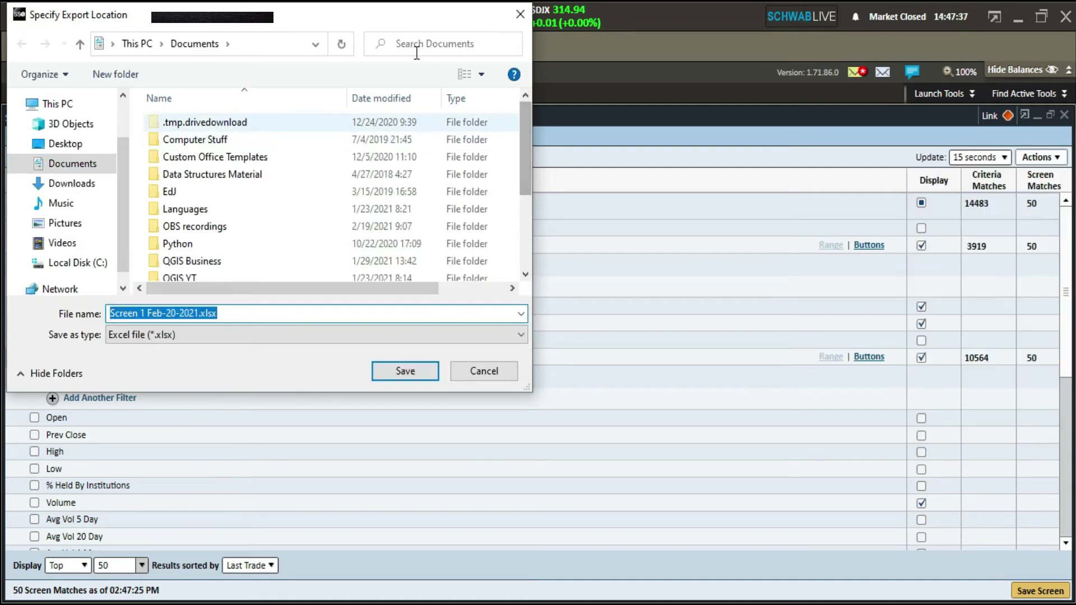
pyautogui.moveTo(399, 17); pyautogui.dragTo(529, 112)
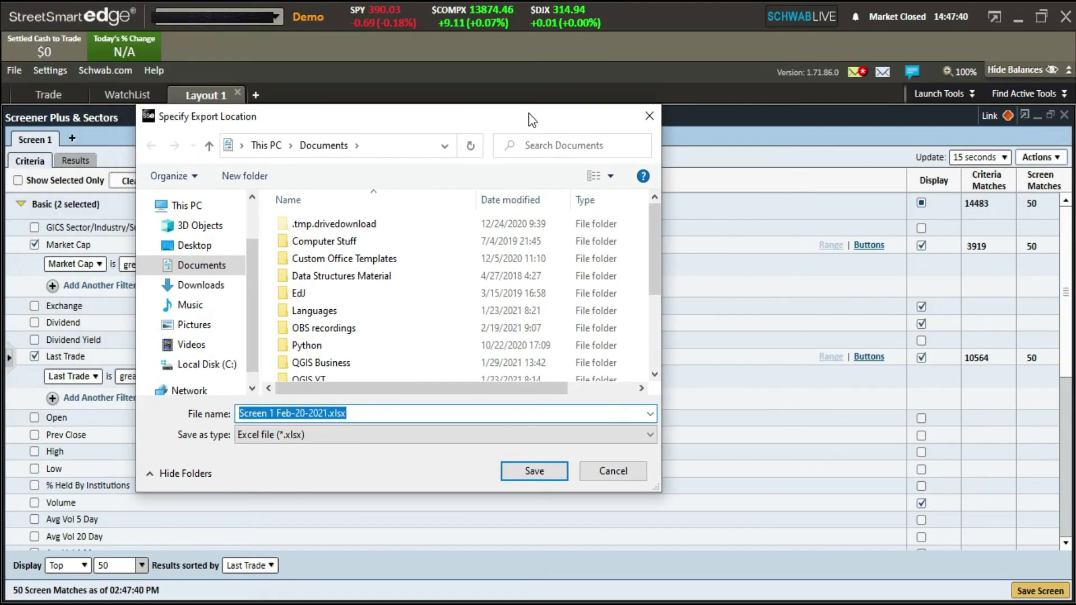
pyautogui.click(648, 115)
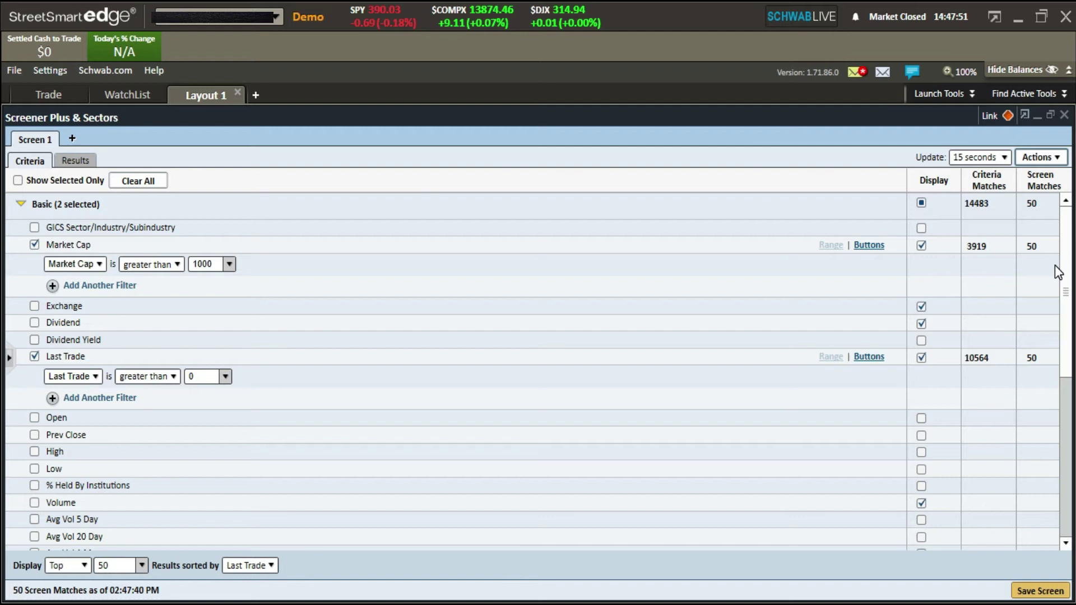
pyautogui.click(1060, 159)
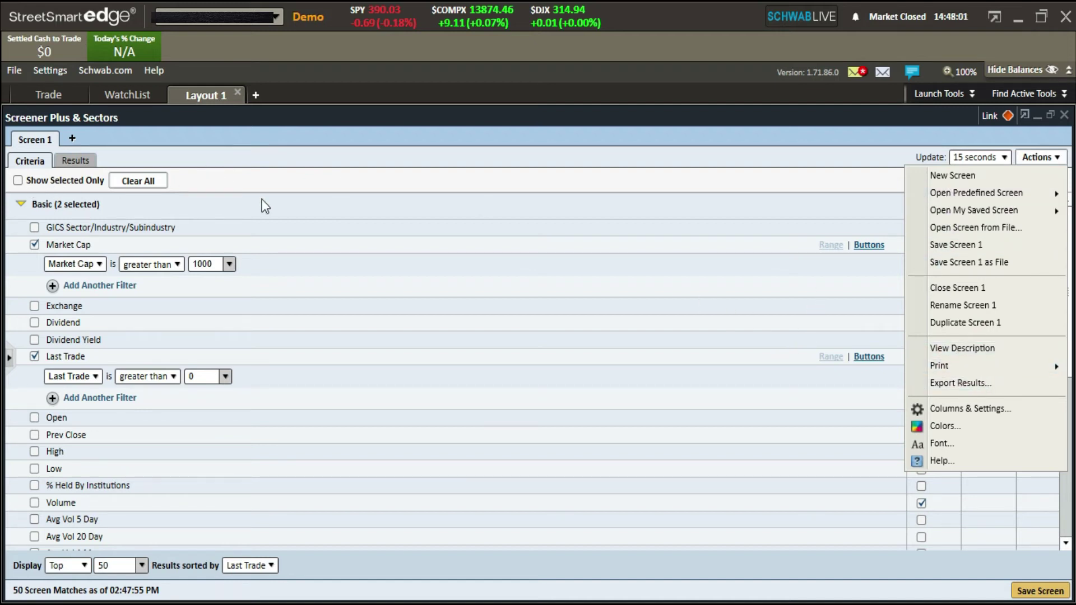
pyautogui.click(315, 192)
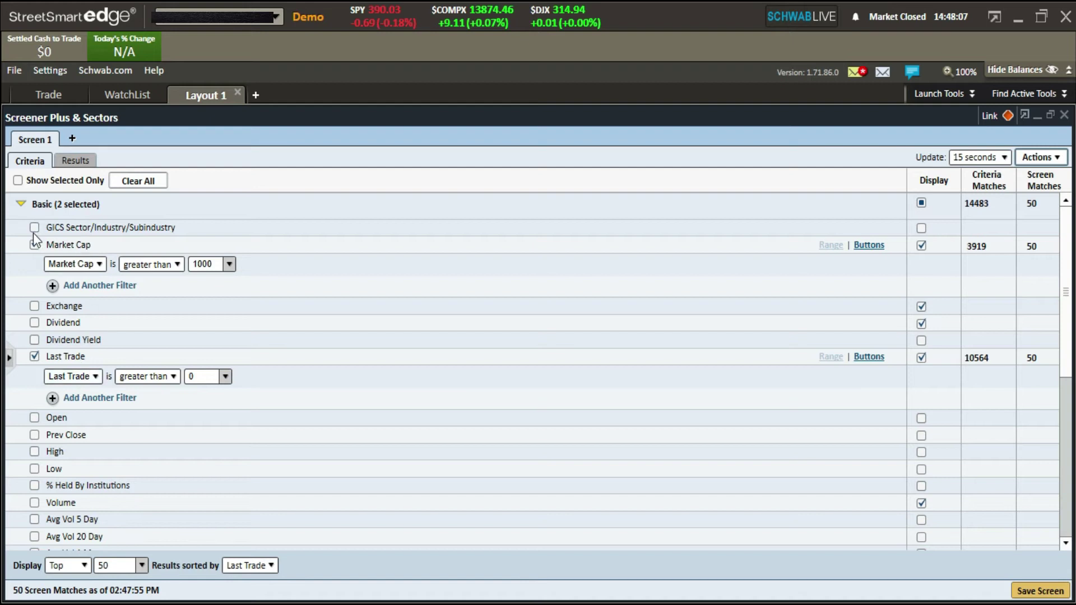
# Try showing only the selected criteria, and clear all criteria from Screen 1
pyautogui.click(19, 181)
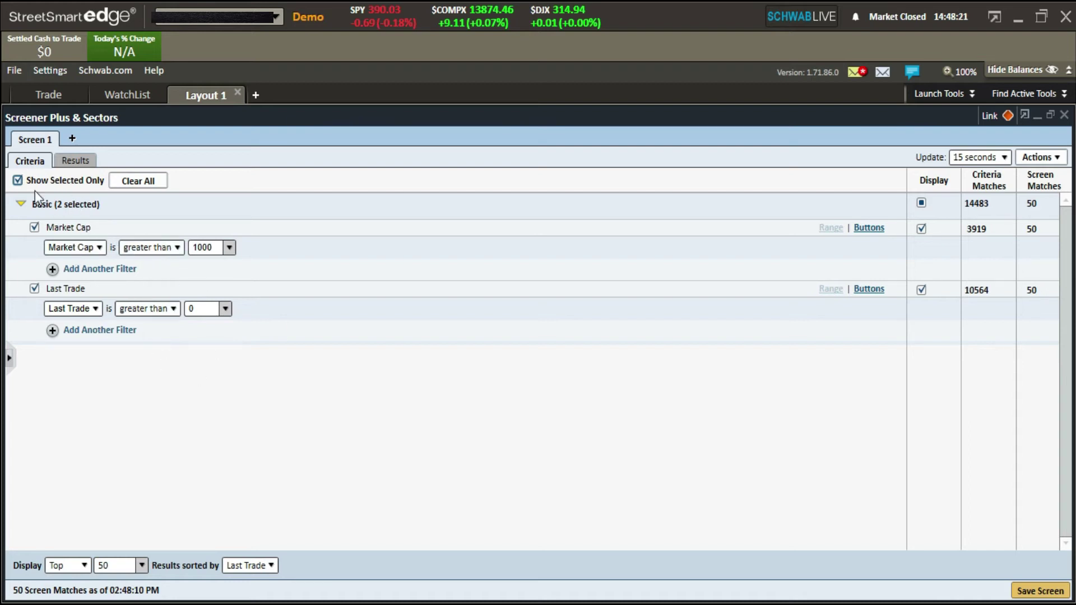
pyautogui.click(17, 181)
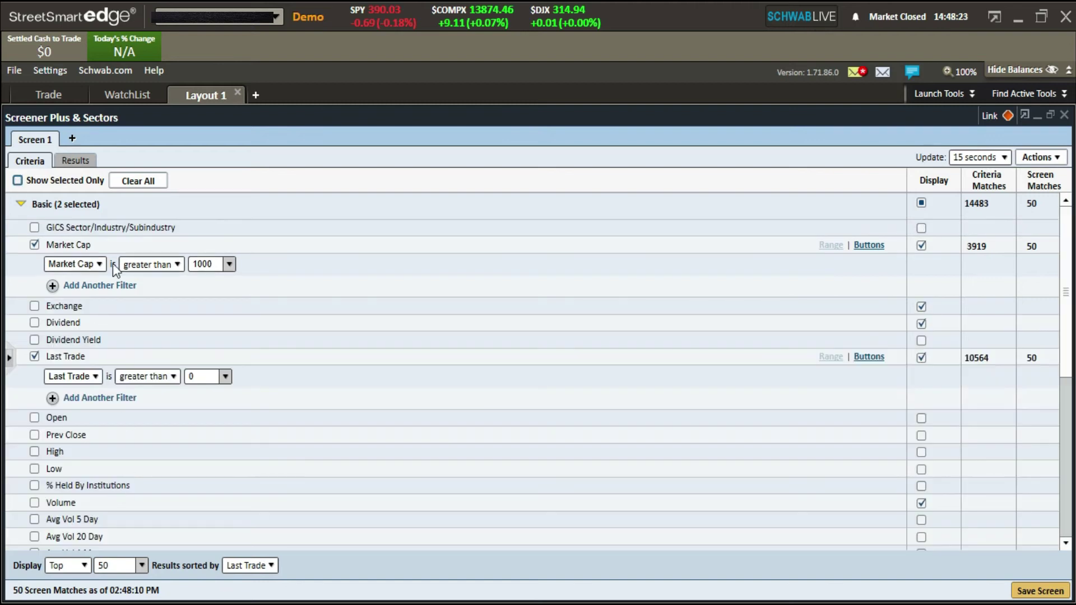
pyautogui.click(18, 181)
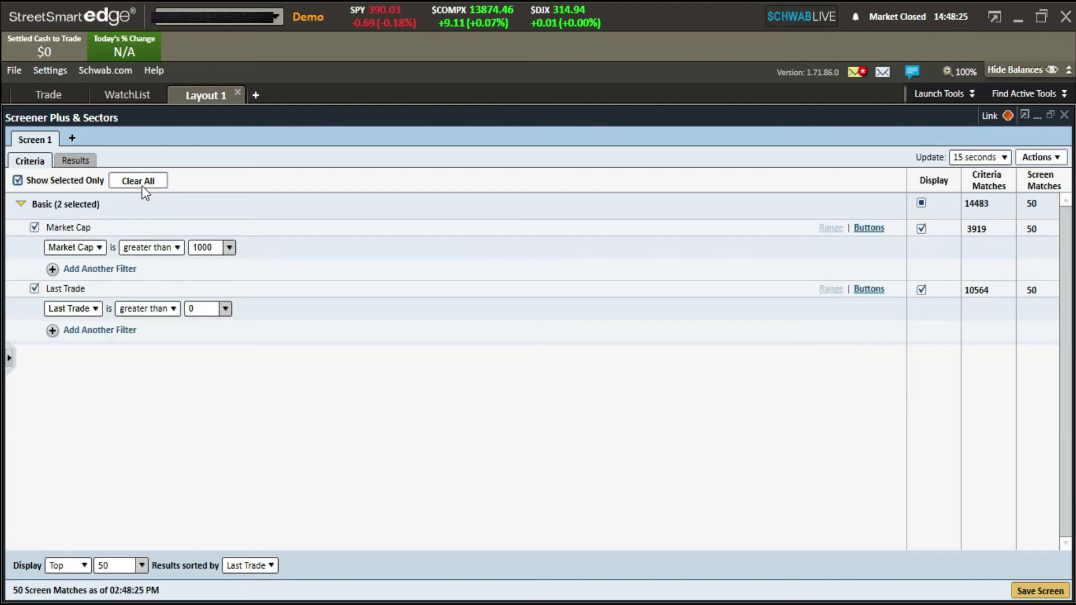
pyautogui.click(148, 181)
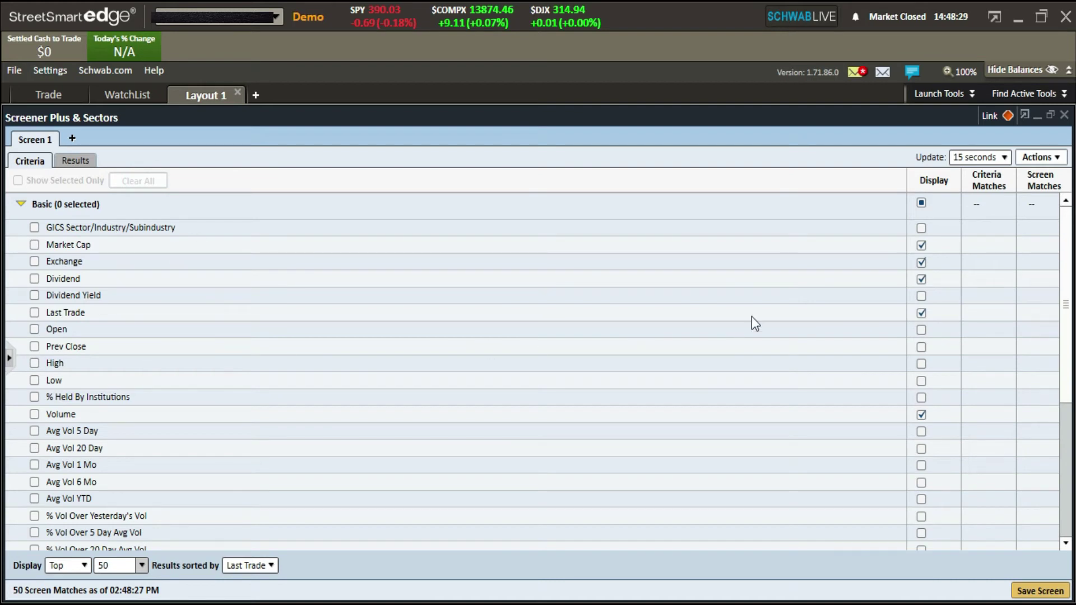
# In the results' column settings, move Market Cap above Dividend in the column order and apply it
pyautogui.click(1051, 157)
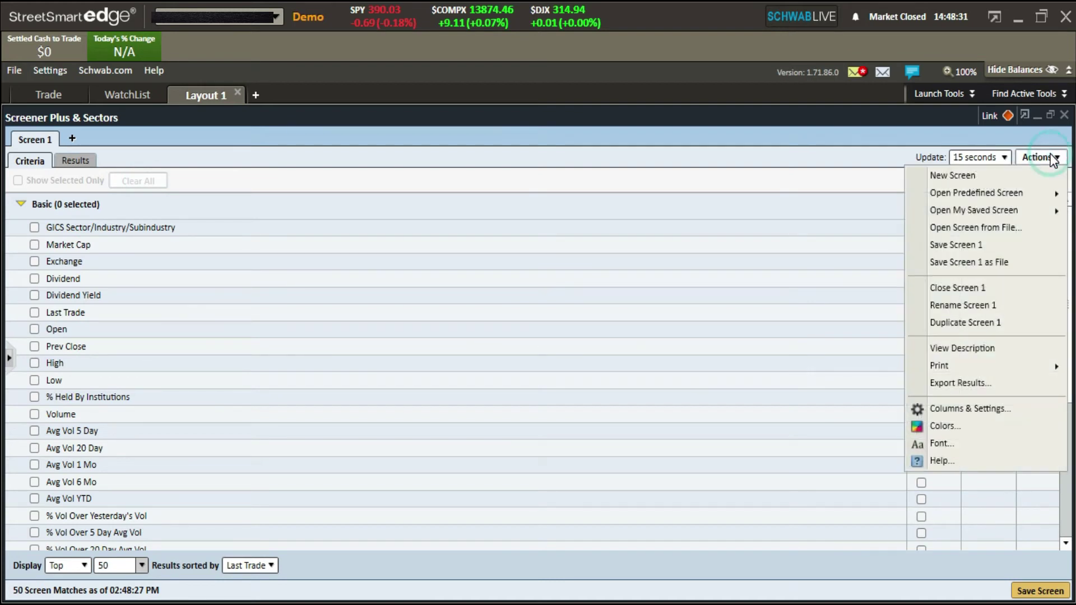
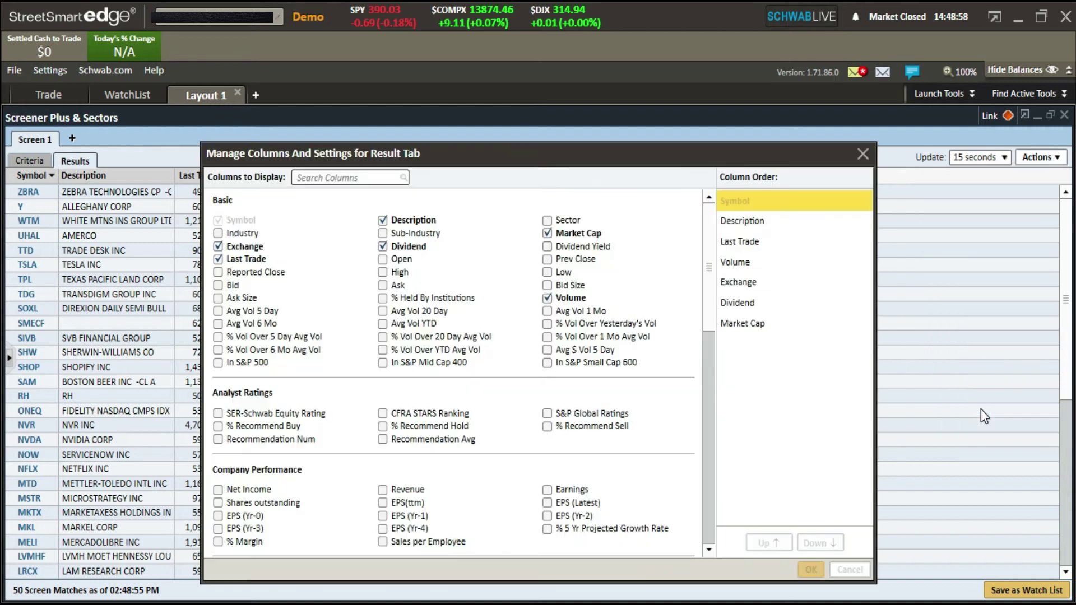
pyautogui.moveTo(709, 160); pyautogui.dragTo(808, 118)
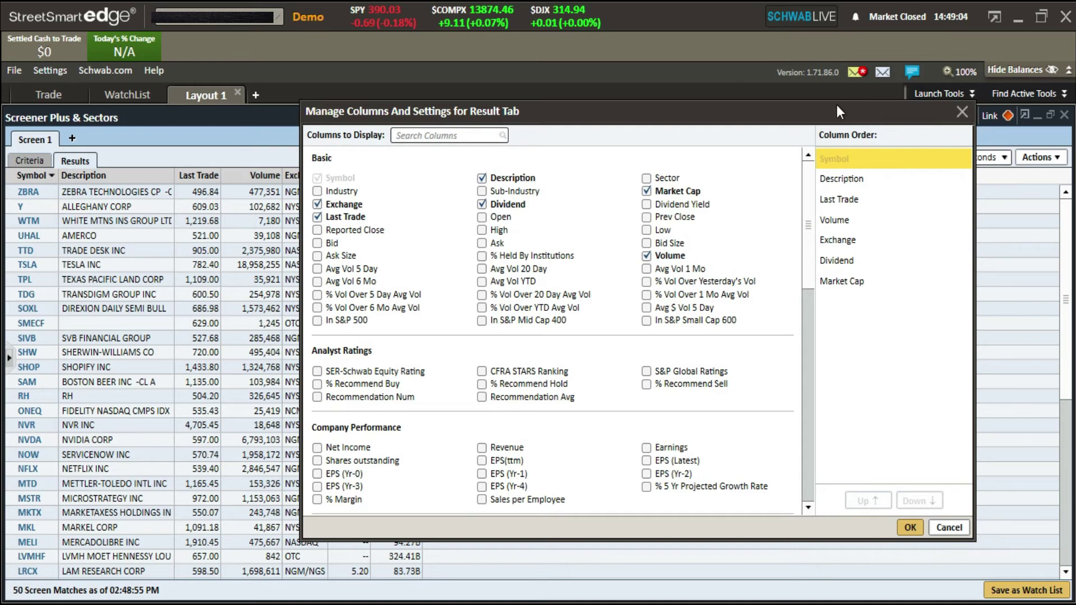
pyautogui.moveTo(507, 110); pyautogui.dragTo(566, 107)
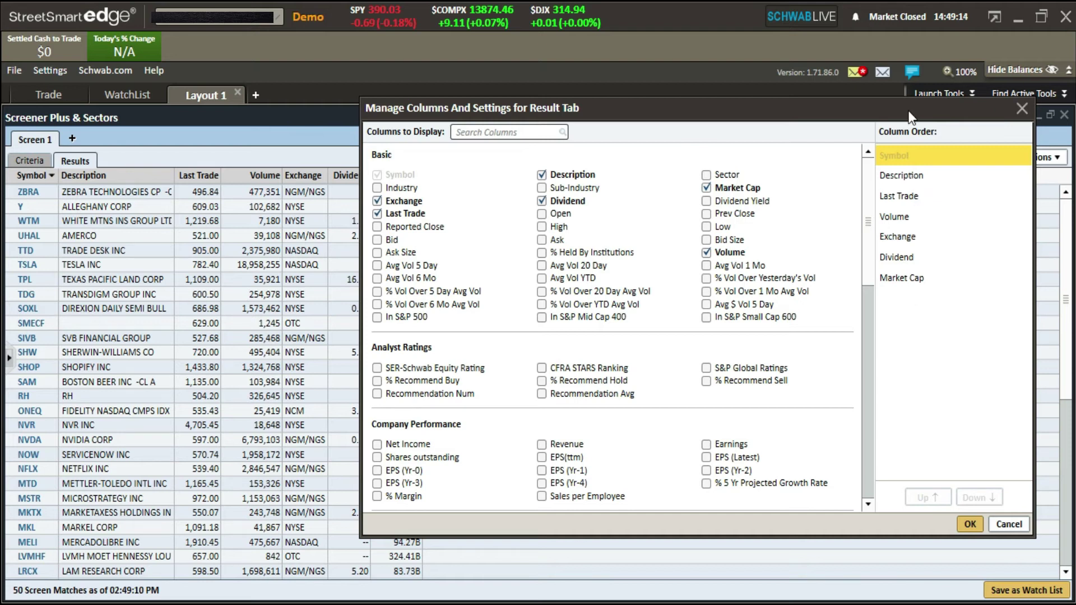
pyautogui.moveTo(877, 116); pyautogui.dragTo(845, 220)
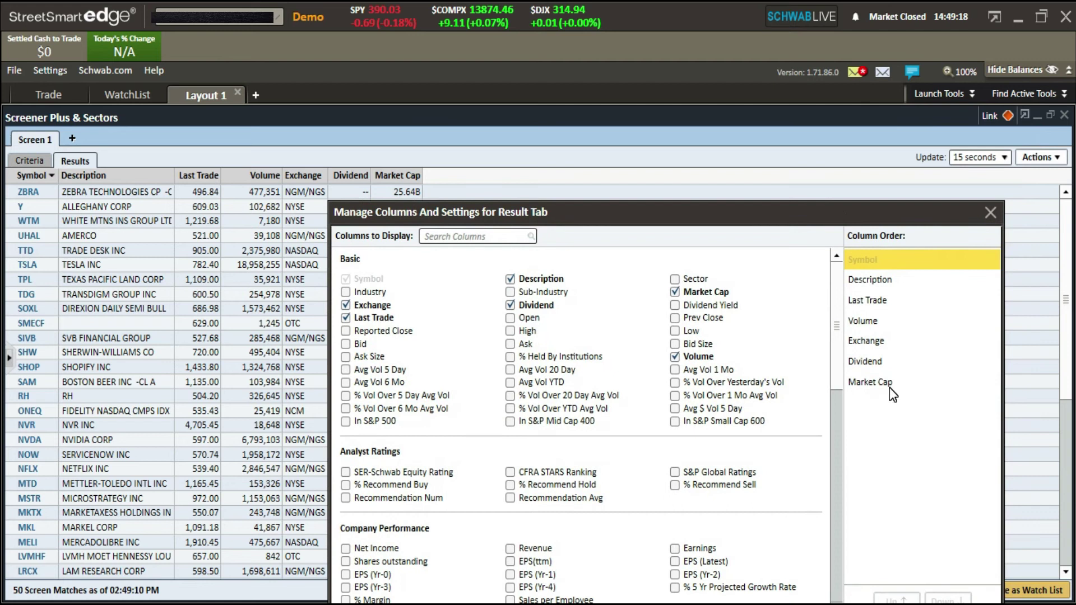
pyautogui.moveTo(889, 384); pyautogui.dragTo(887, 352)
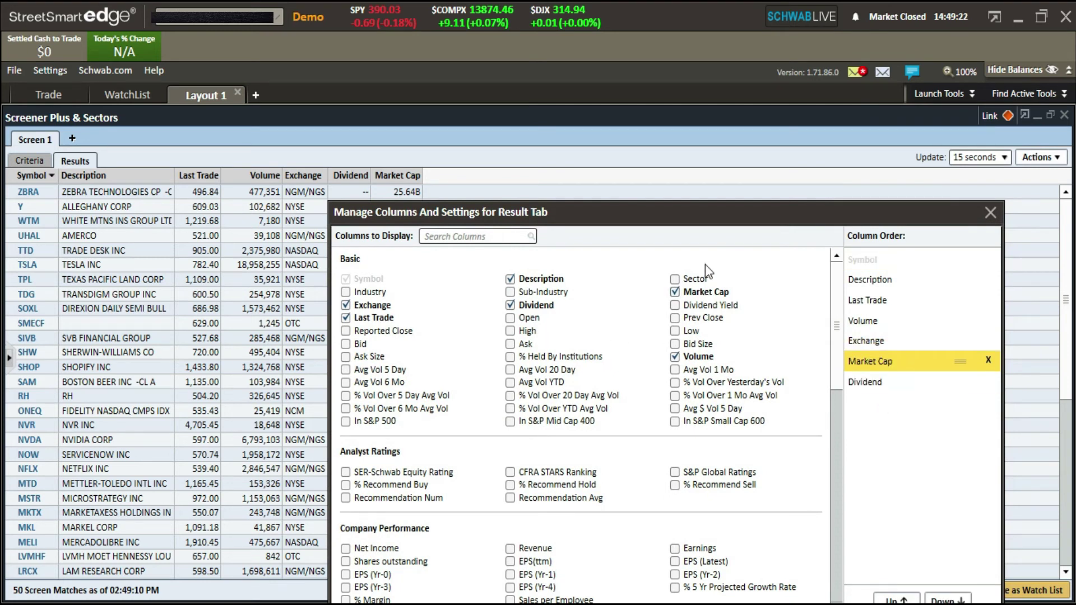
pyautogui.moveTo(716, 210); pyautogui.dragTo(802, 142)
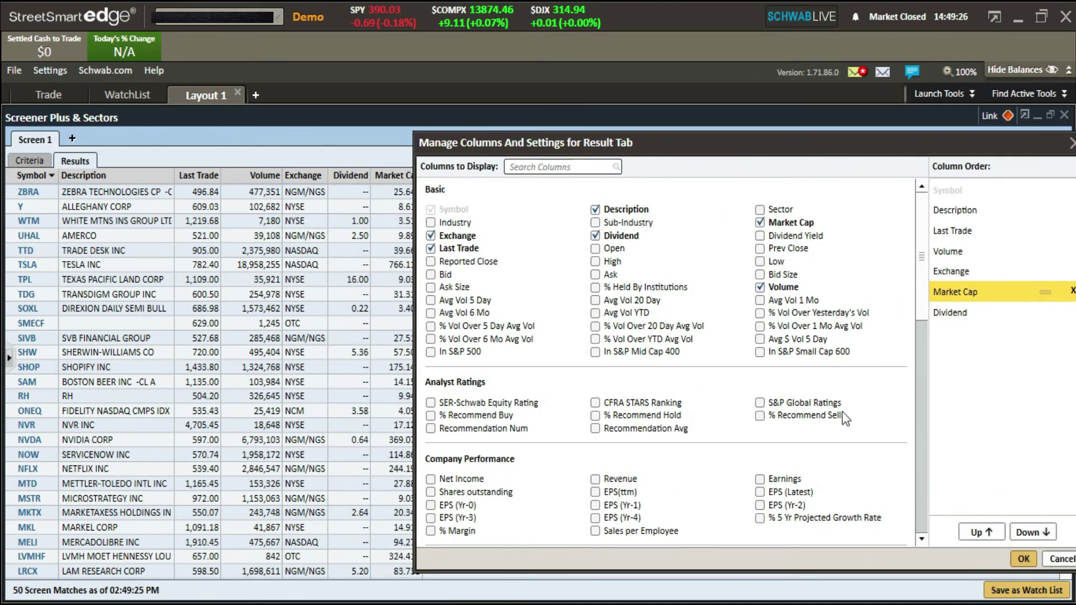
pyautogui.click(1024, 558)
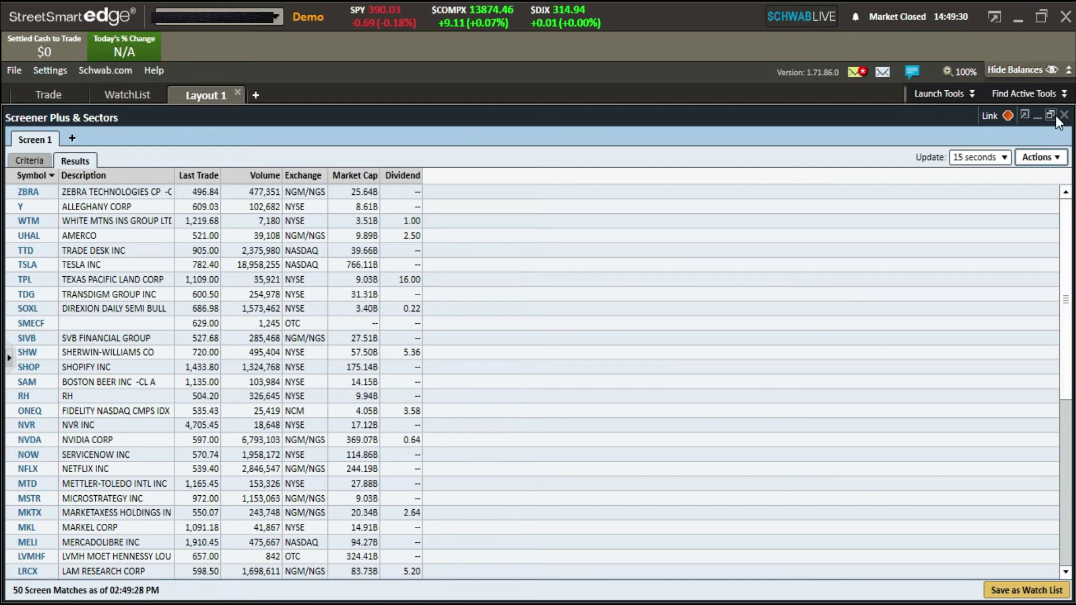
# In the results' column settings, remove the Description and Dividend columns
pyautogui.click(1052, 159)
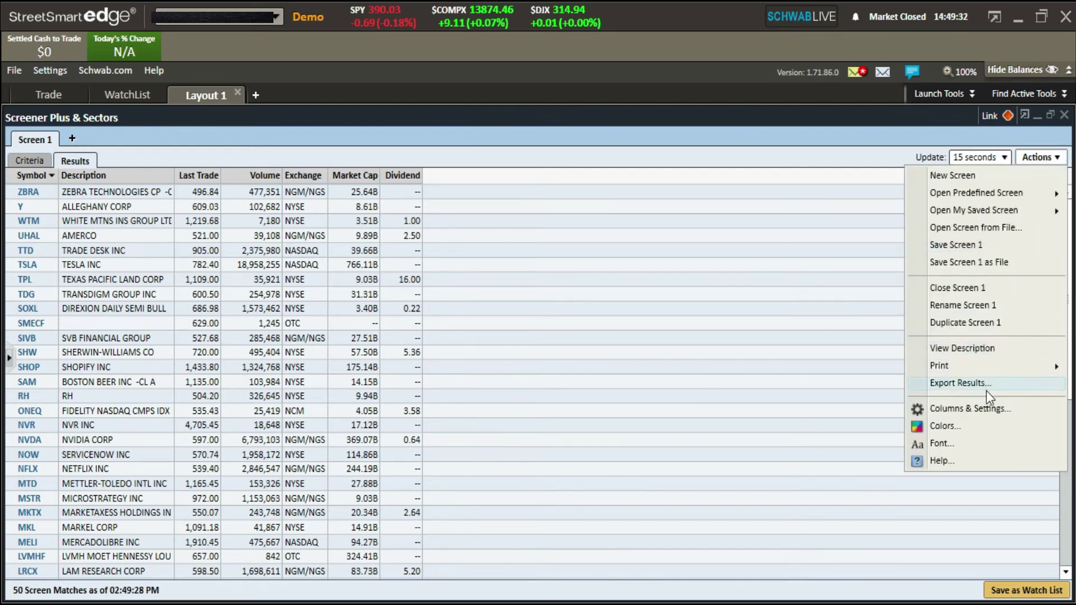
pyautogui.click(994, 417)
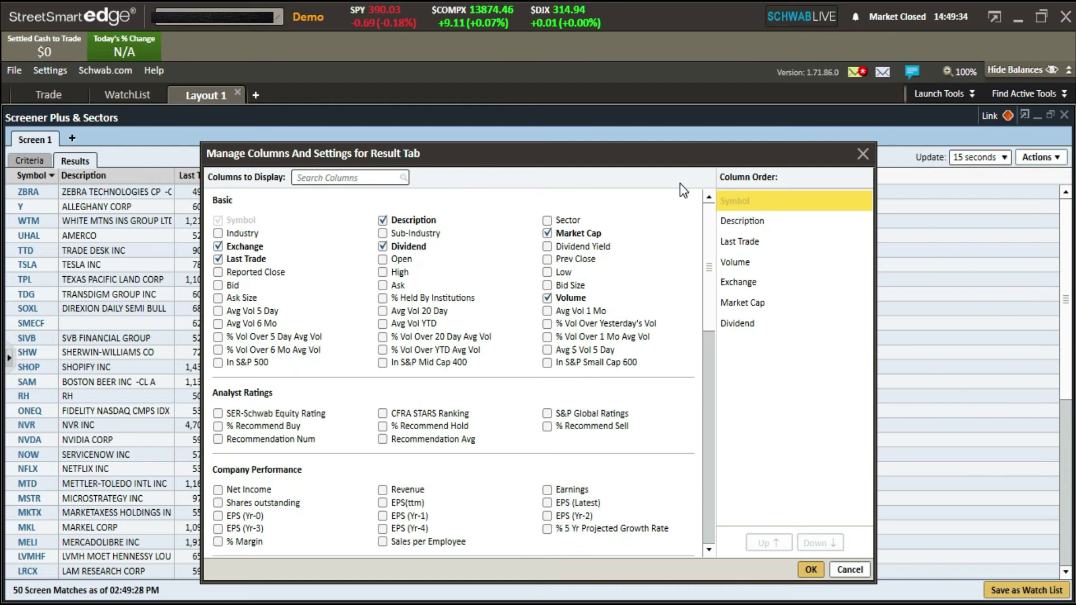
pyautogui.moveTo(670, 159); pyautogui.dragTo(831, 129)
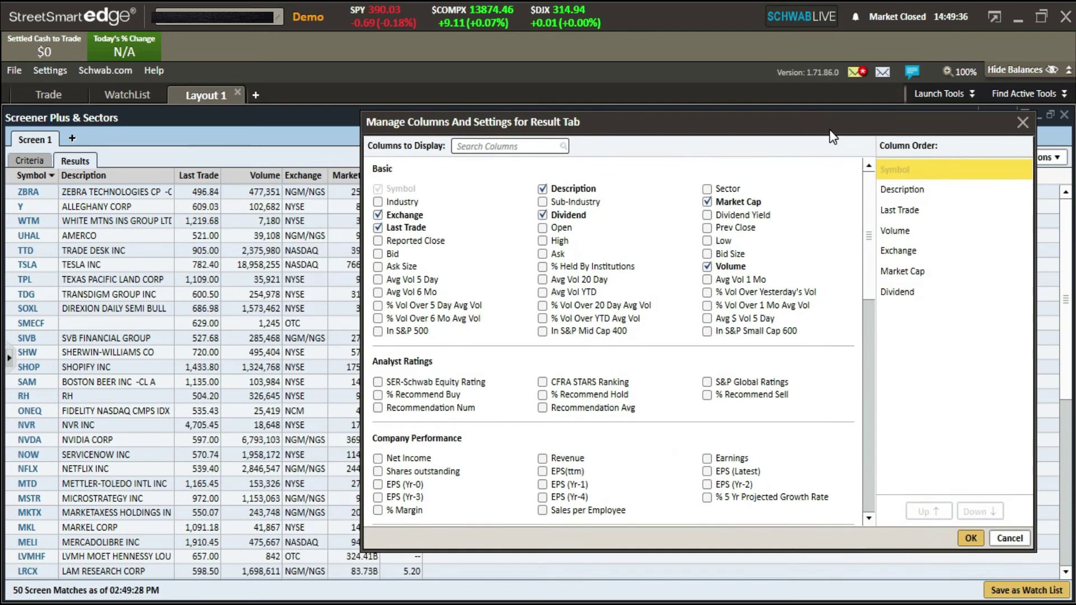
pyautogui.moveTo(537, 118)
pyautogui.mouseDown()
pyautogui.moveTo(569, 126)
pyautogui.moveTo(518, 138)
pyautogui.moveTo(533, 135)
pyautogui.mouseUp()
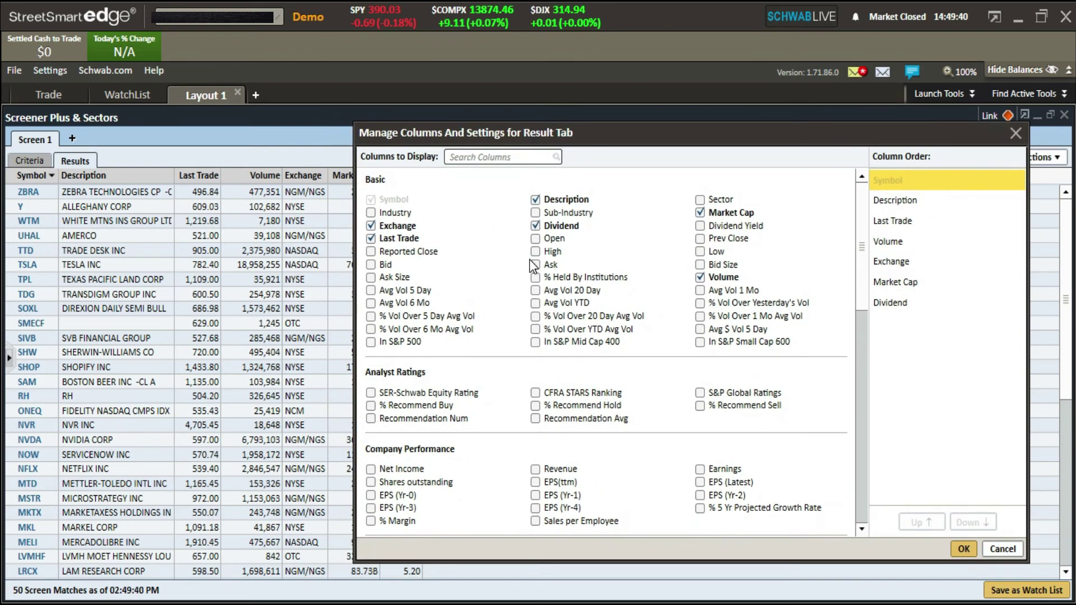
pyautogui.click(535, 201)
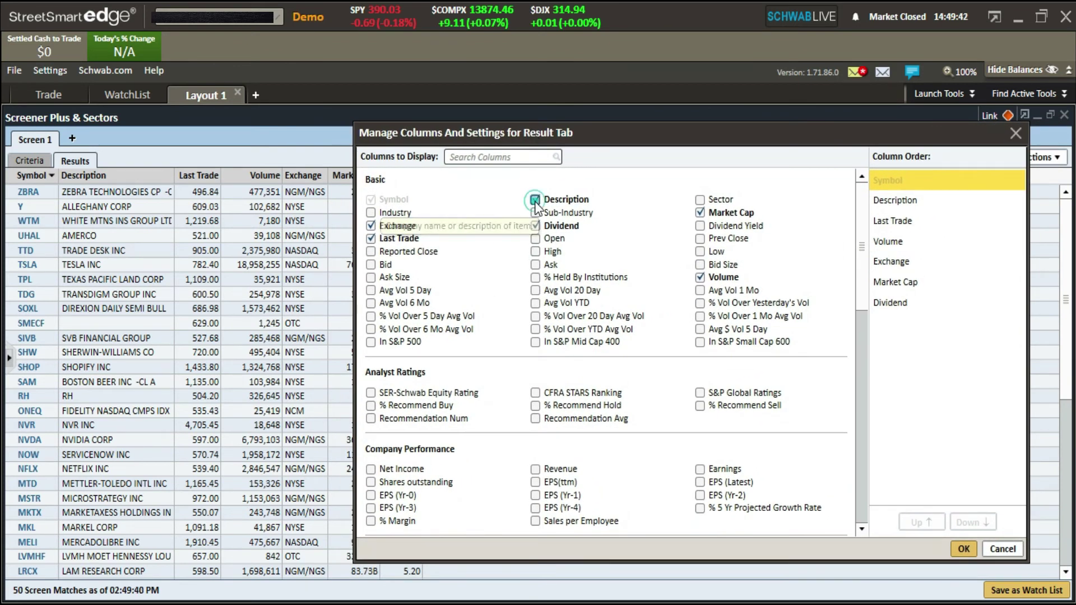
pyautogui.click(536, 226)
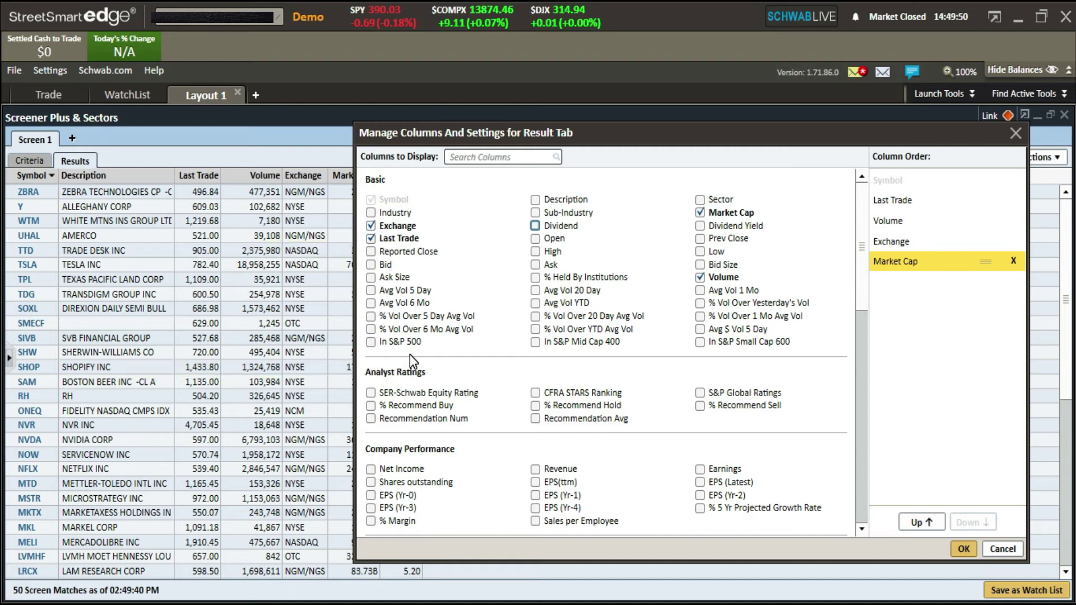
# Examine the available columns across all categories, including the explanations for the SMA columns under Technicals
pyautogui.scroll(-8, 455, 375)
pyautogui.scroll(-8, 505, 401)
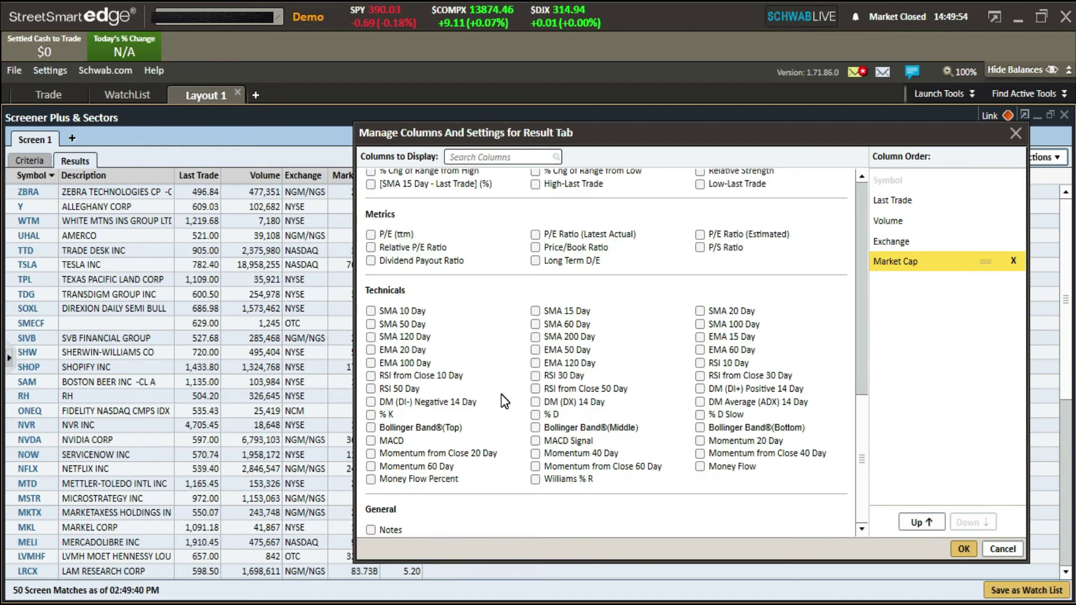
pyautogui.scroll(3, 504, 401)
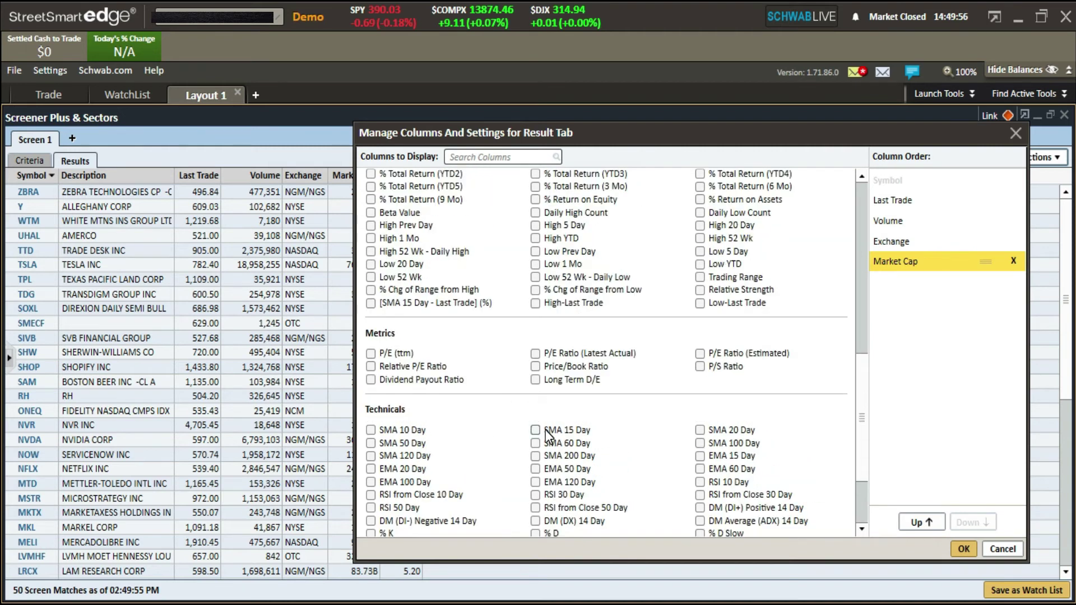
pyautogui.scroll(-3, 546, 432)
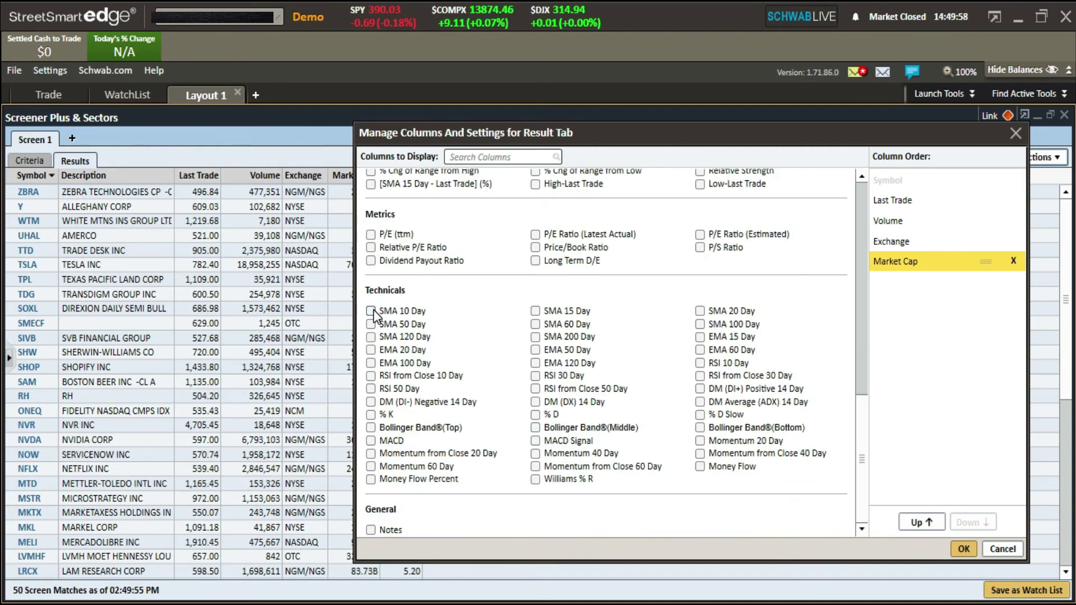
pyautogui.moveTo(410, 314)
pyautogui.moveTo(536, 315)
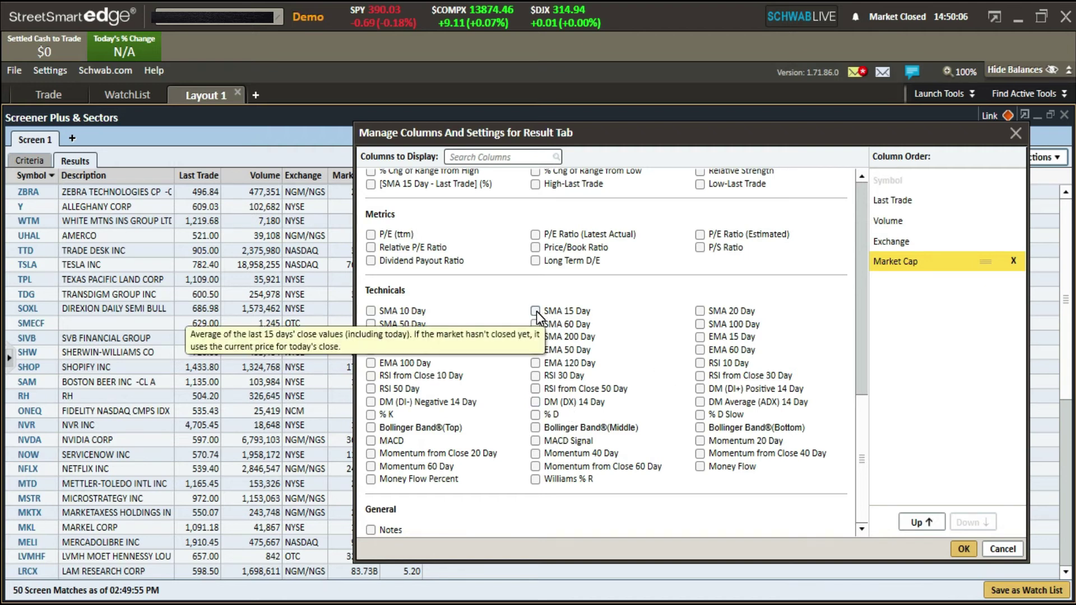
pyautogui.scroll(10, 626, 328)
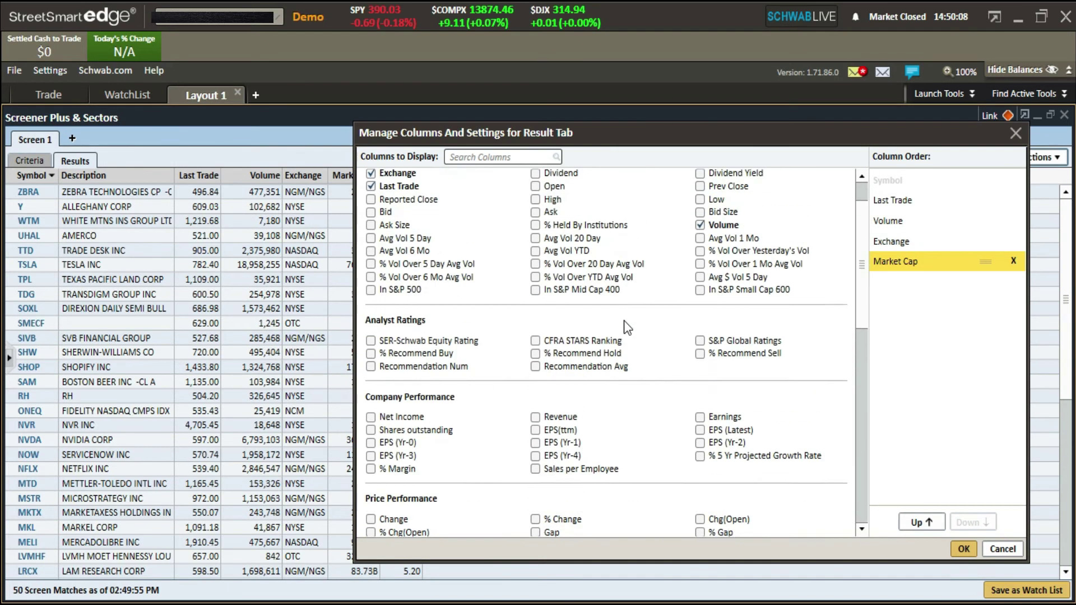
pyautogui.scroll(1, 626, 328)
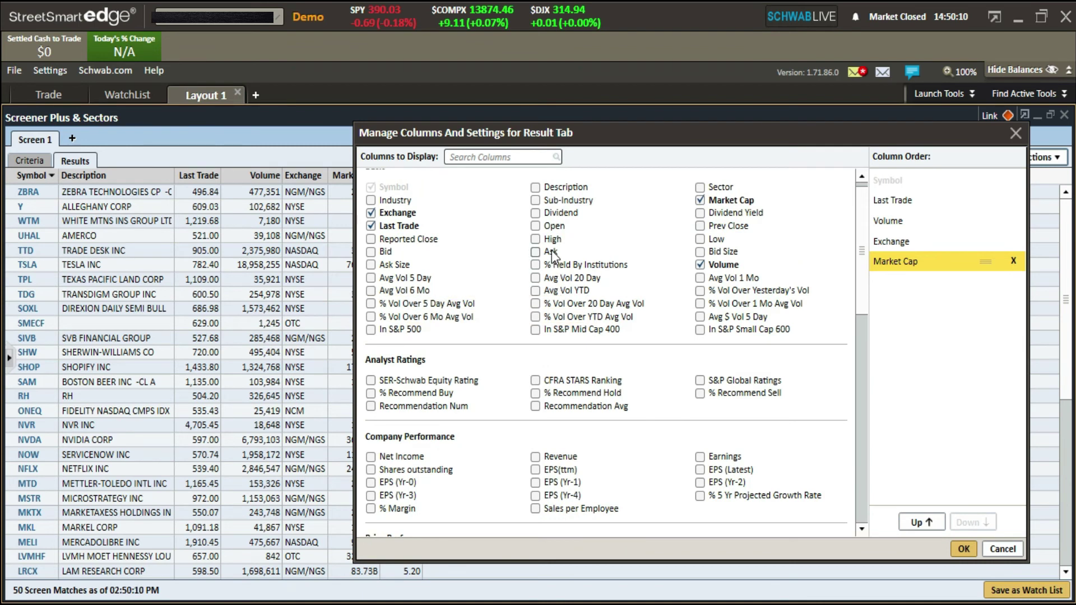
# Add the High and Low columns to the results, search the available columns for "mark", and apply the column settings
pyautogui.click(536, 239)
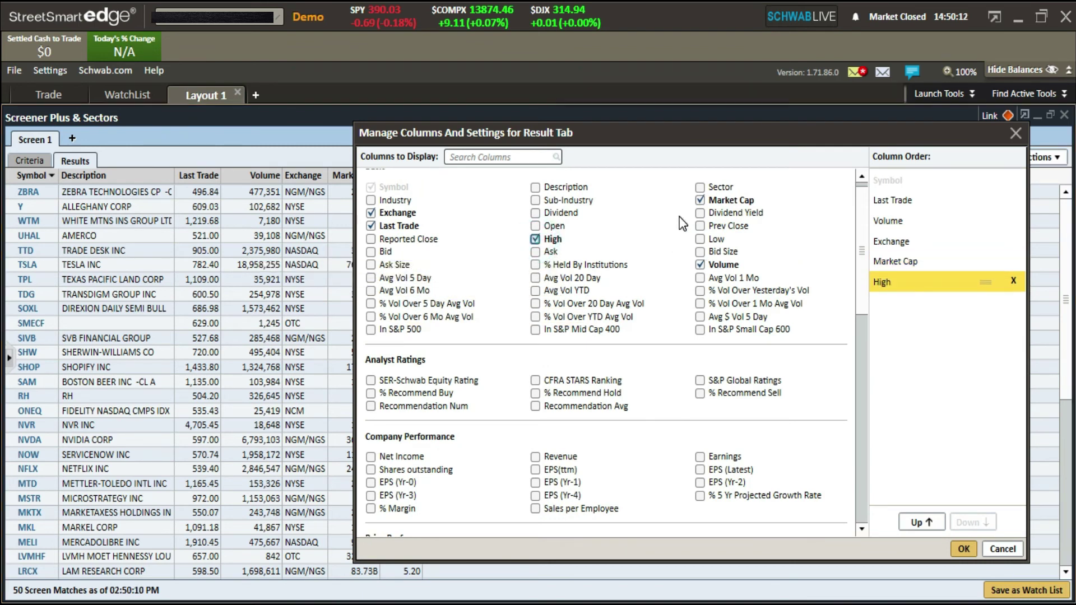
pyautogui.click(700, 239)
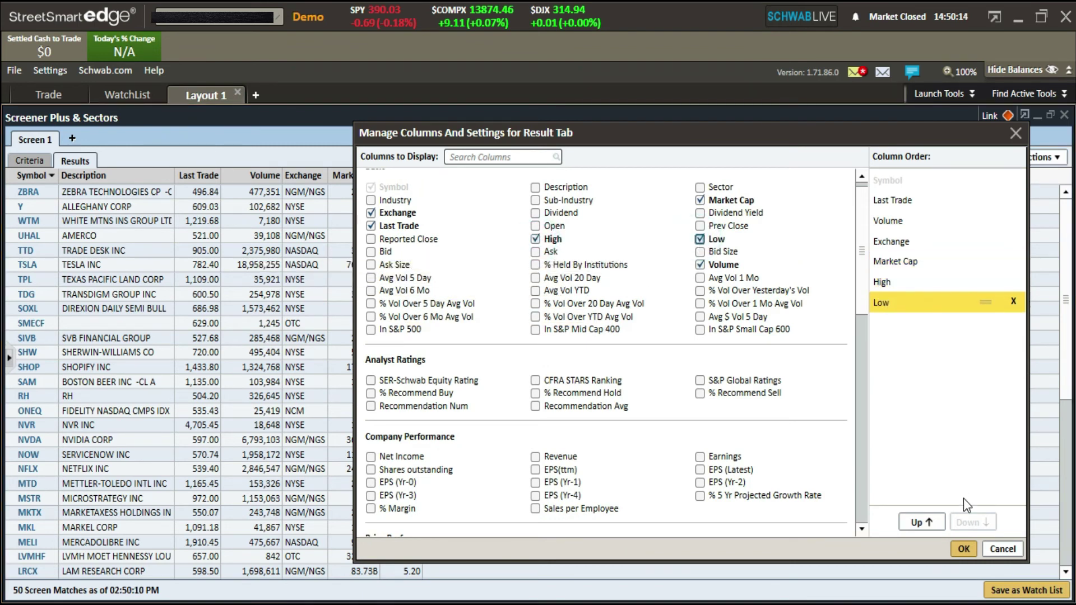
pyautogui.scroll(-5, 718, 443)
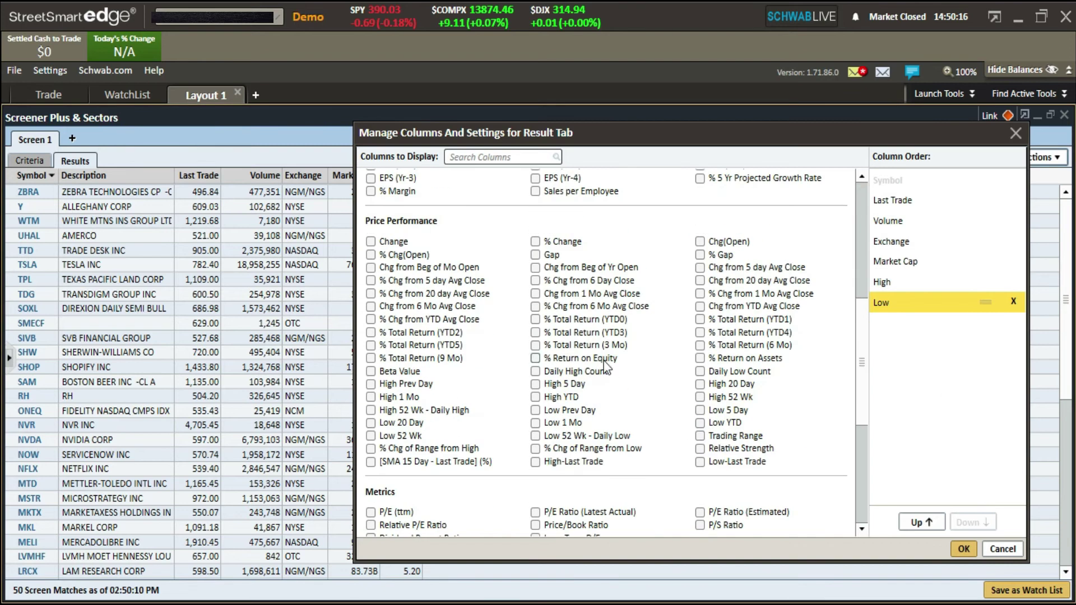
pyautogui.click(515, 157)
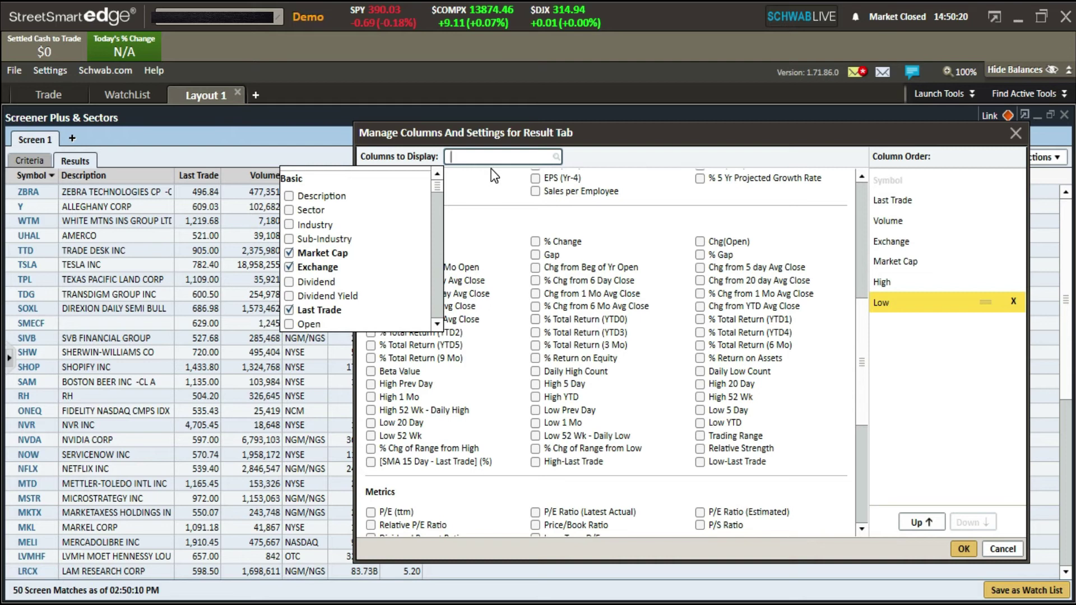
pyautogui.write('mark')
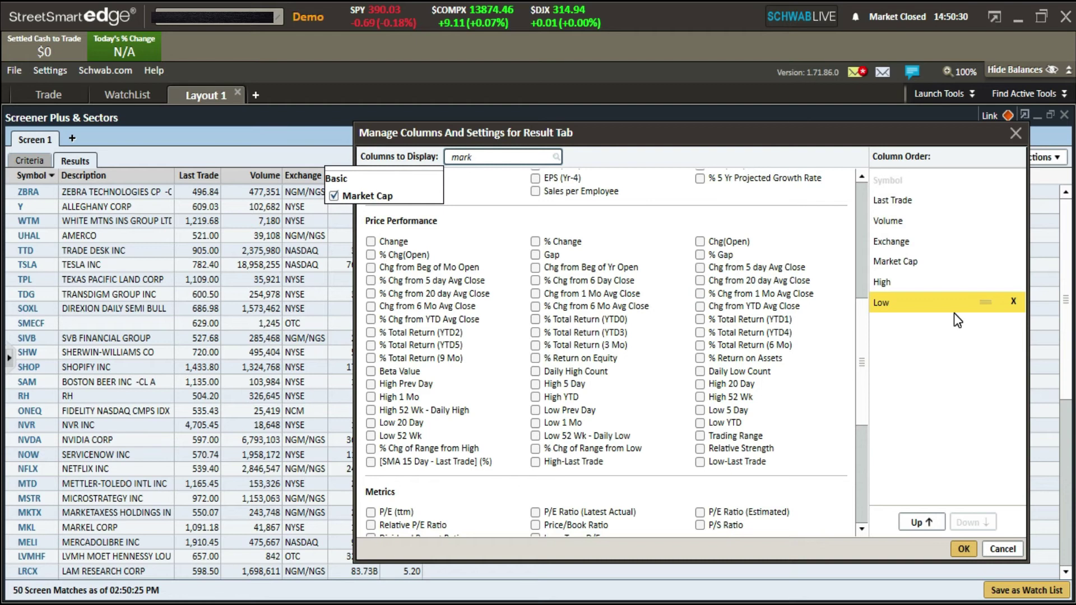
pyautogui.click(972, 552)
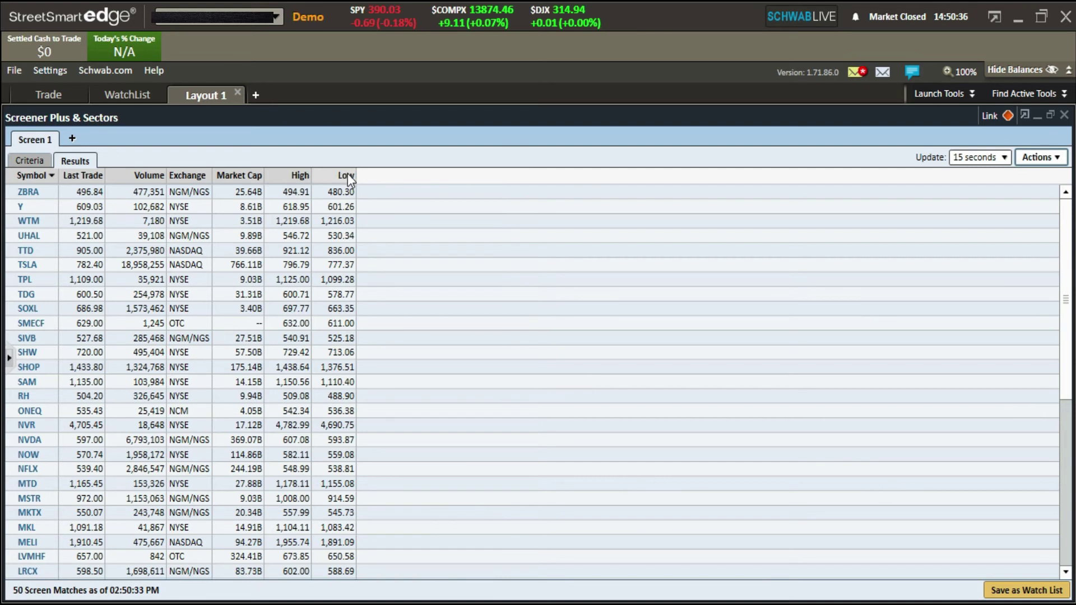
# Widen the Low, High and Market Cap columns in the results table
pyautogui.moveTo(353, 175); pyautogui.dragTo(833, 175)
pyautogui.moveTo(695, 184); pyautogui.dragTo(682, 212)
pyautogui.moveTo(307, 171); pyautogui.dragTo(549, 178)
pyautogui.moveTo(264, 173); pyautogui.dragTo(350, 175)
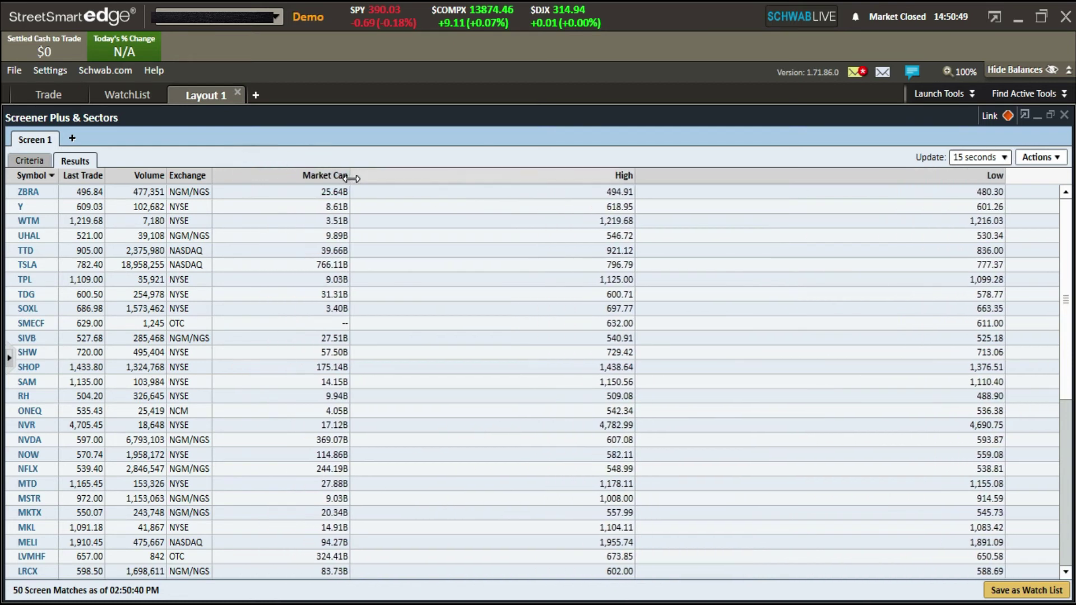
# Restore the screener window from its maximized size, and fit the Market Cap, High and Low columns to compact widths
pyautogui.click(1050, 114)
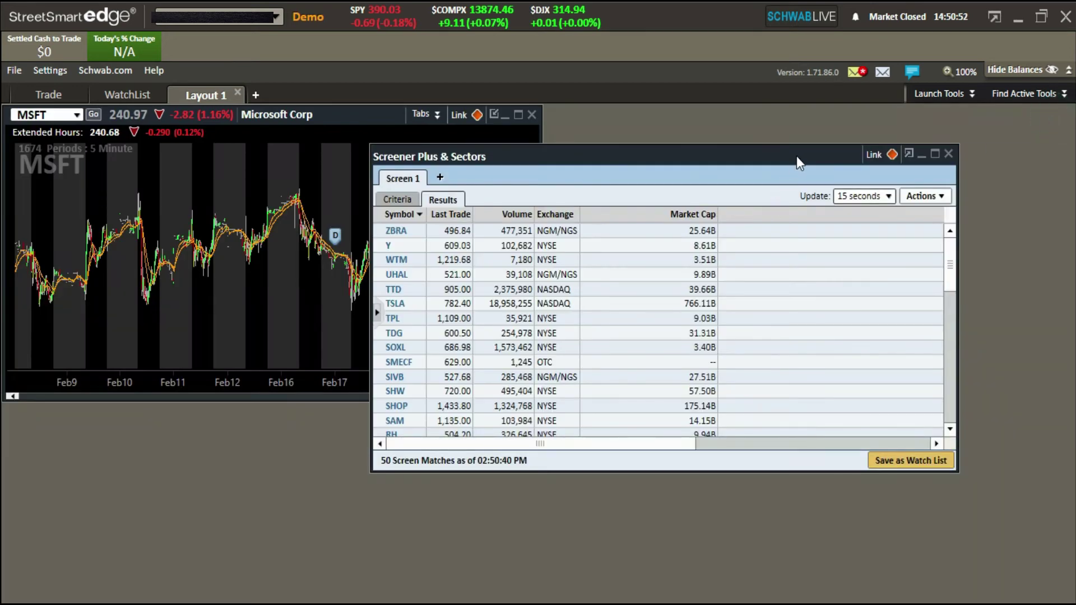
pyautogui.moveTo(717, 214); pyautogui.dragTo(630, 220)
pyautogui.moveTo(929, 215); pyautogui.dragTo(673, 220)
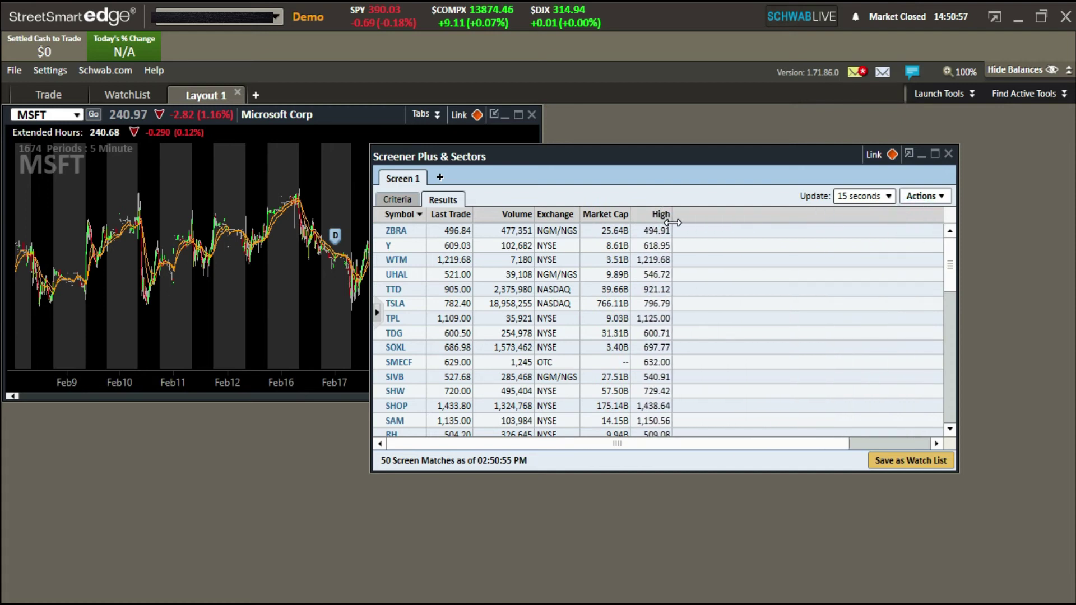
pyautogui.click(942, 217)
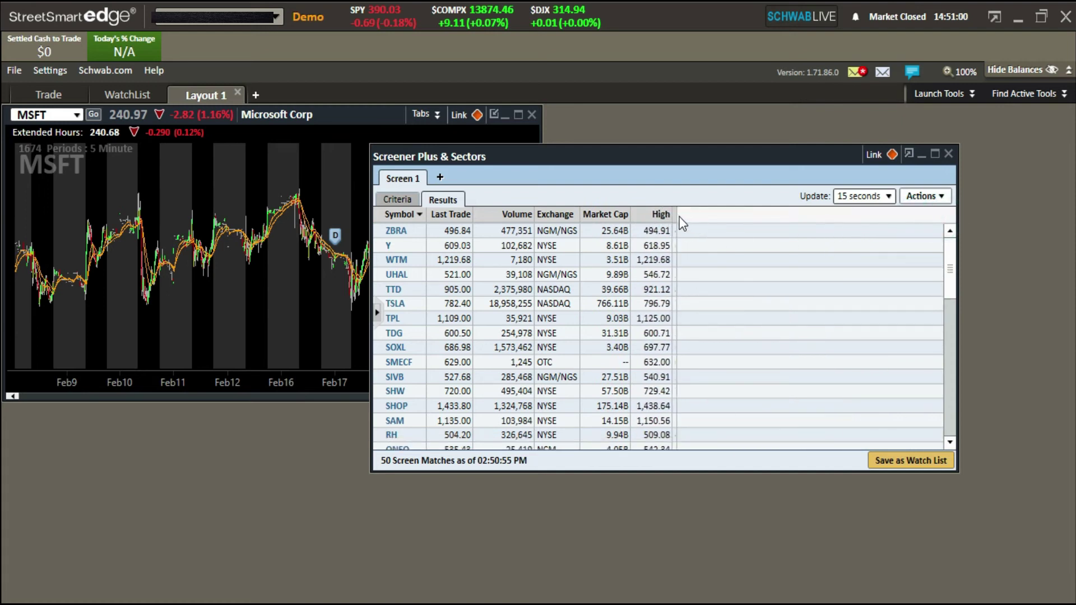
pyautogui.moveTo(676, 216); pyautogui.dragTo(722, 215)
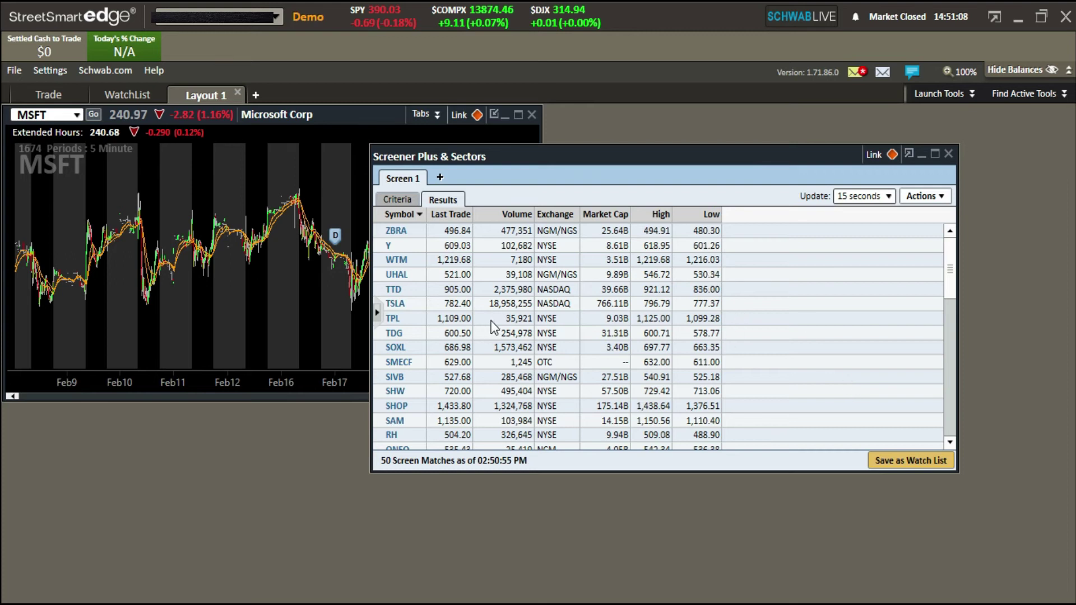
# Open Screen 1's color settings, view the Row Highlight color palette, and accept the current colors
pyautogui.click(941, 197)
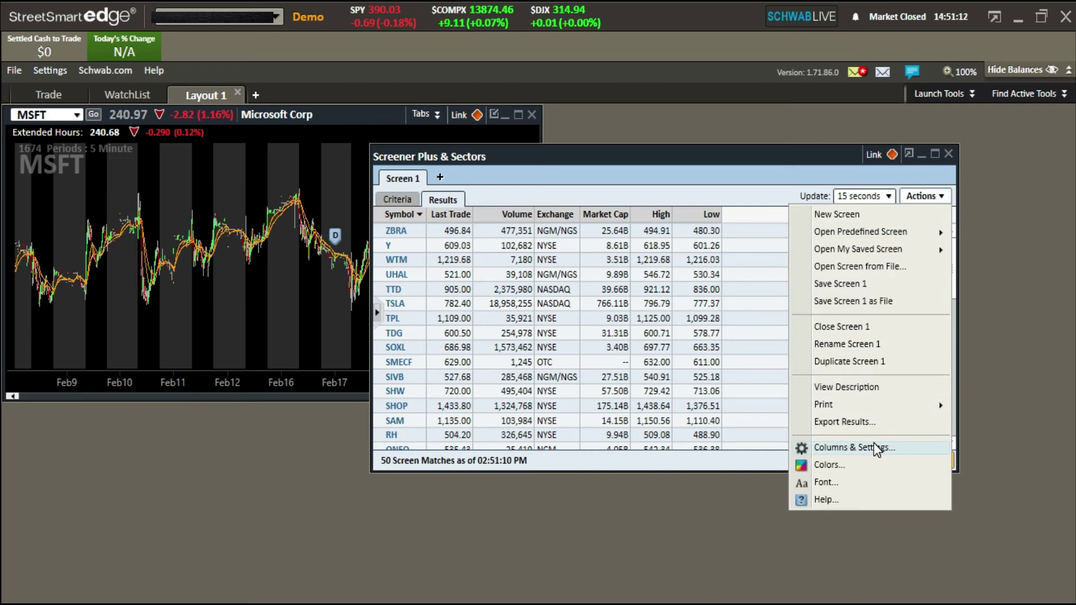
pyautogui.click(828, 465)
pyautogui.moveTo(695, 211); pyautogui.dragTo(811, 239)
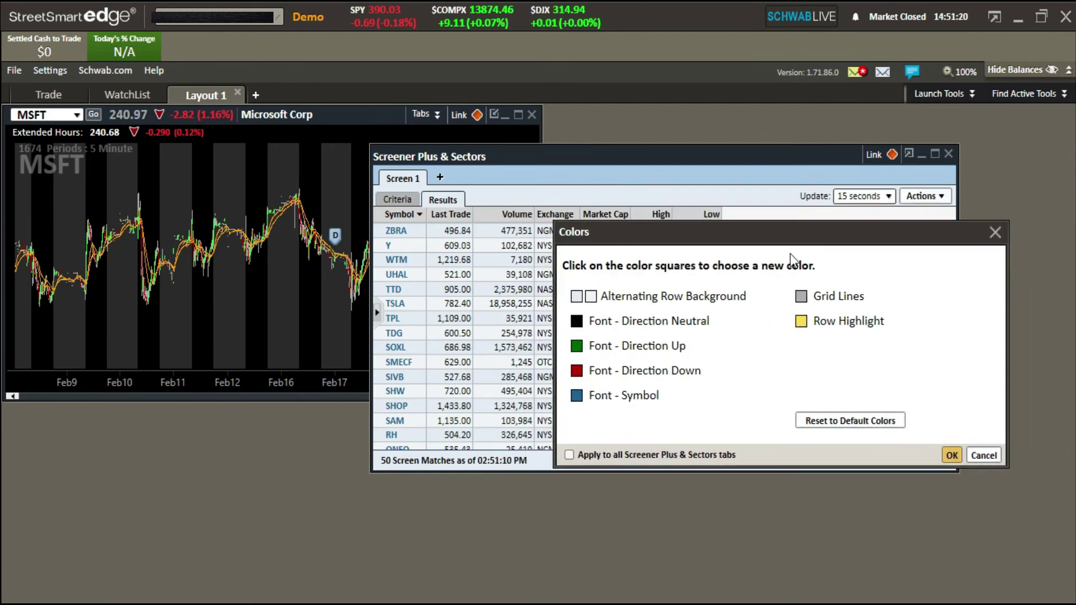
pyautogui.moveTo(805, 241); pyautogui.dragTo(854, 277)
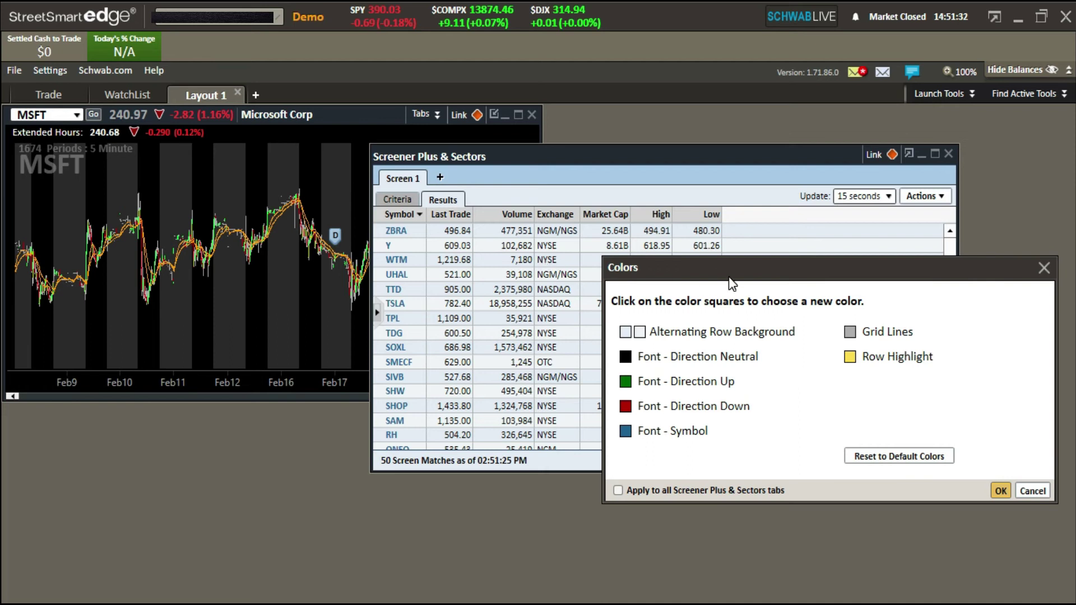
pyautogui.moveTo(771, 272); pyautogui.dragTo(656, 303)
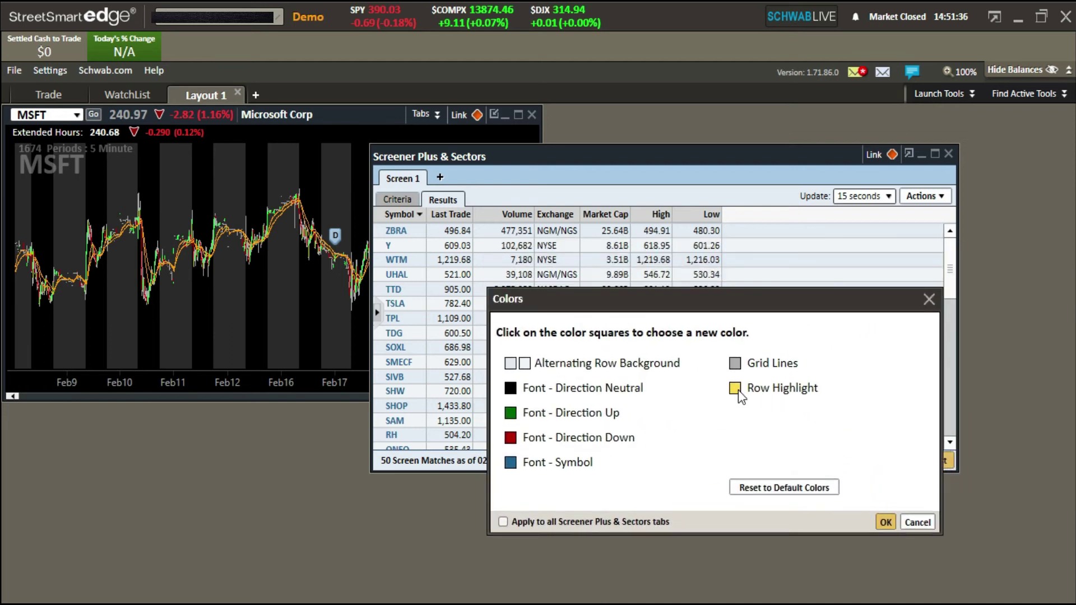
pyautogui.click(745, 388)
pyautogui.click(734, 389)
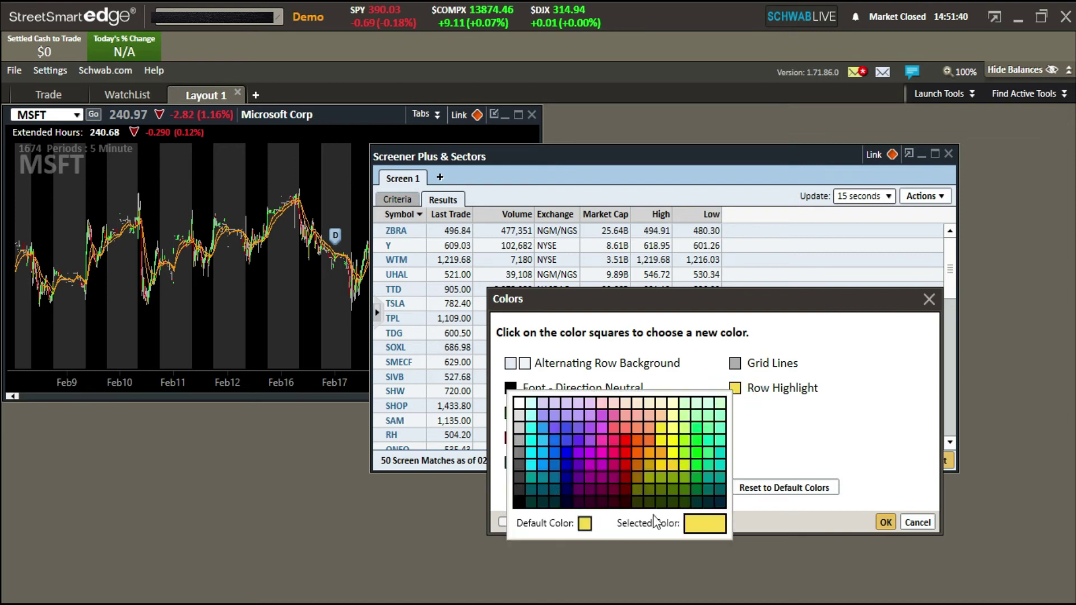
pyautogui.click(774, 436)
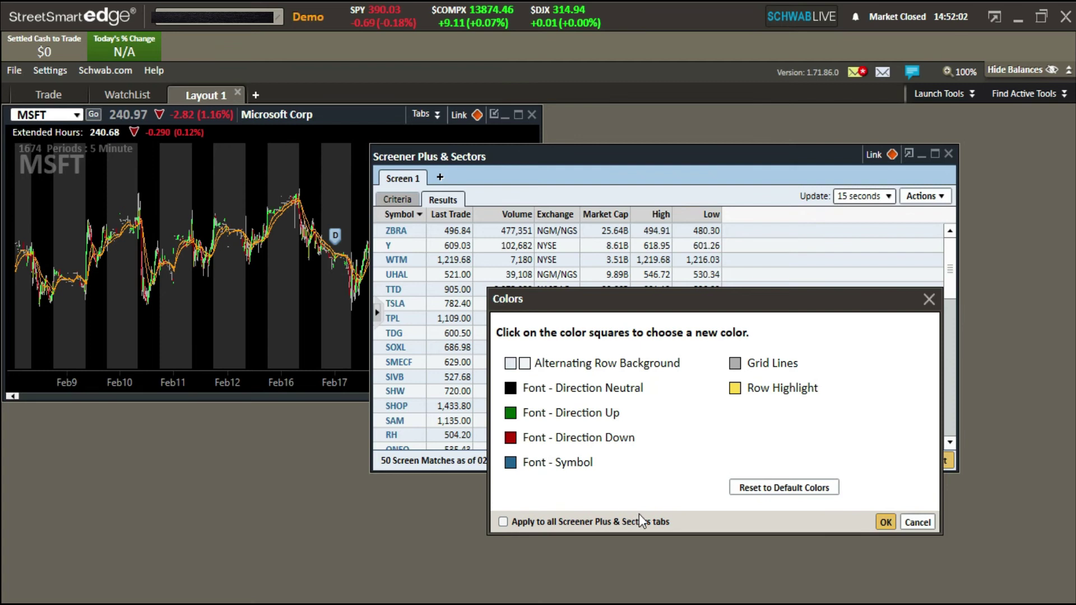
pyautogui.click(885, 522)
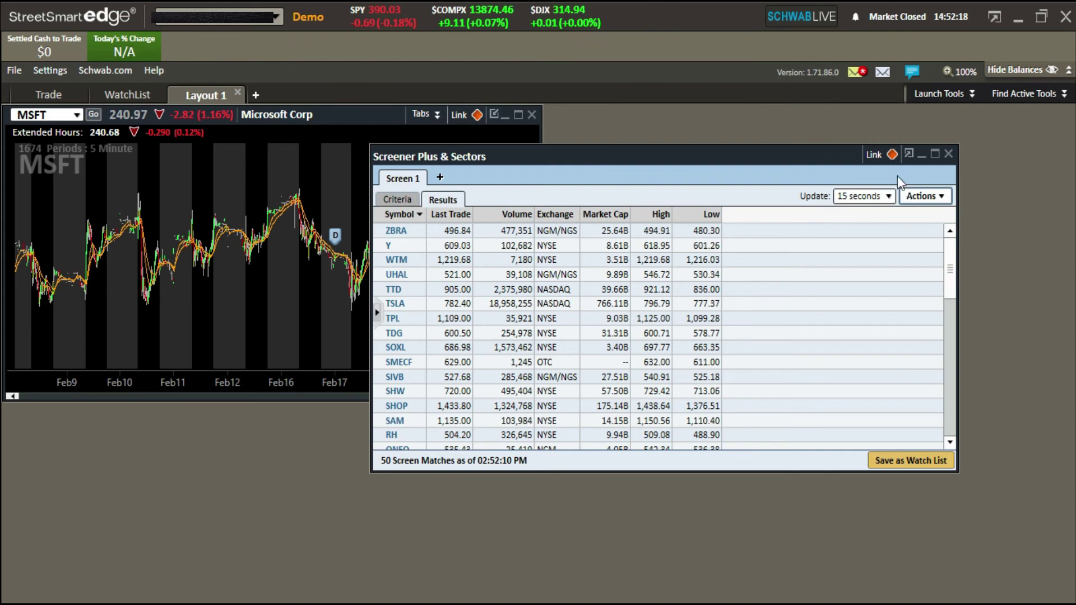
# Toggle the screener window's header controls to compare the compact and full views, and create a new screen from the compact view
pyautogui.click(910, 154)
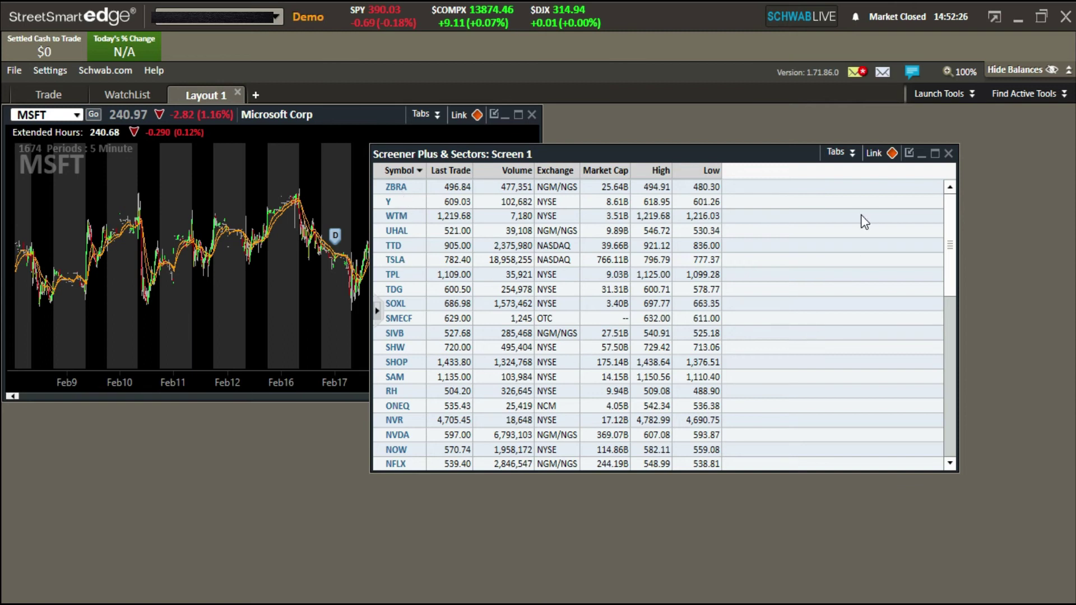
pyautogui.click(910, 153)
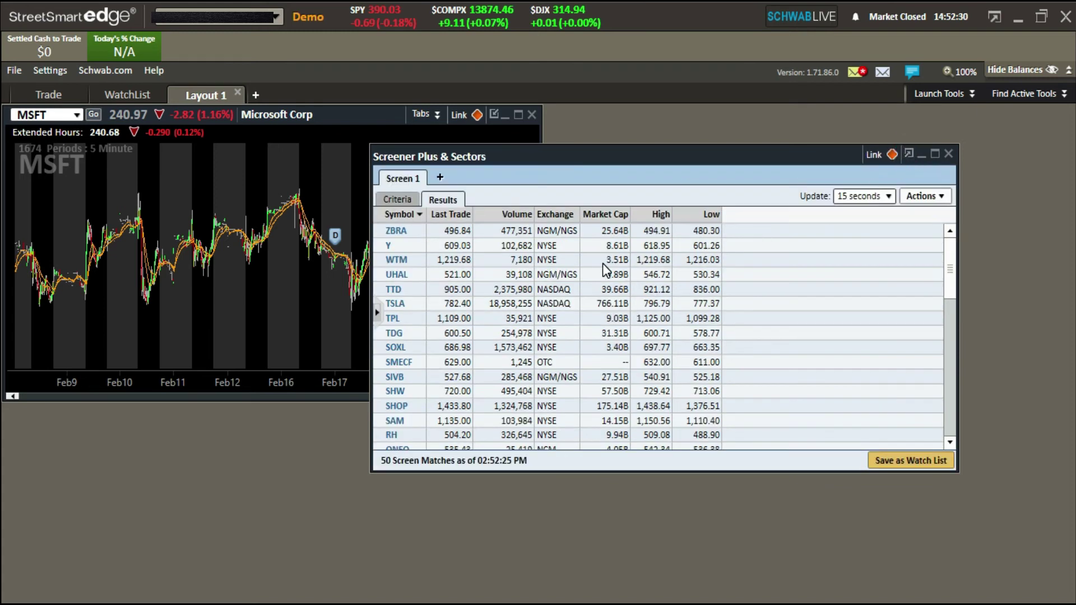
pyautogui.click(910, 153)
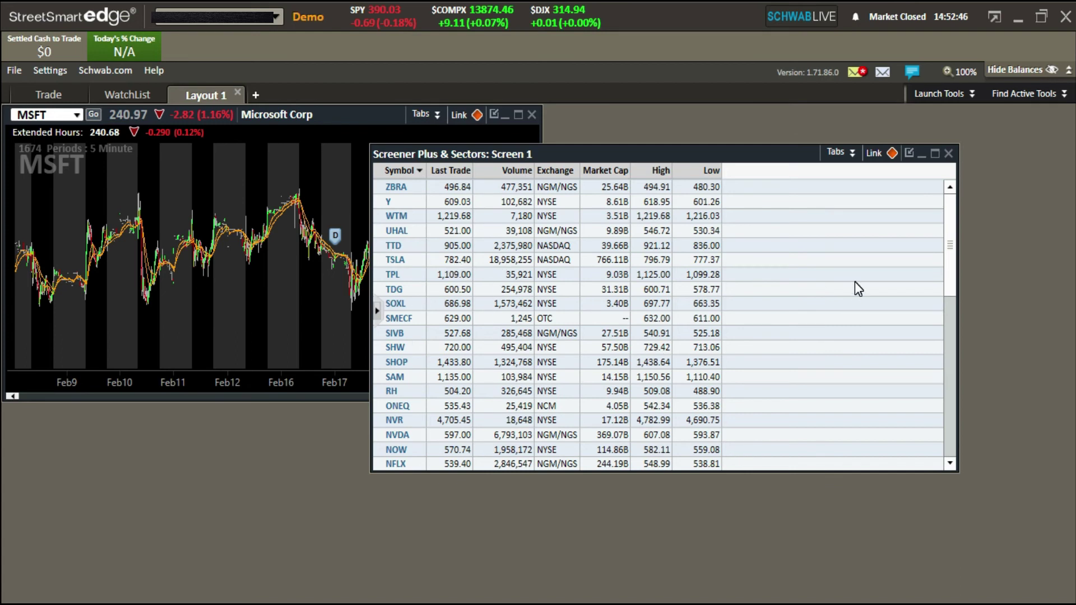
pyautogui.click(842, 155)
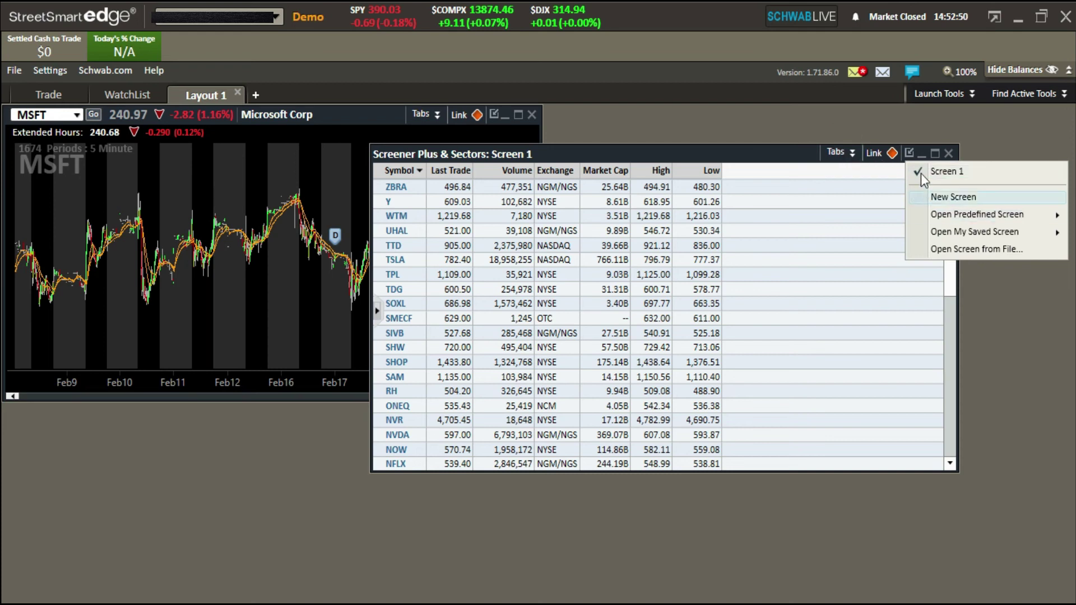
pyautogui.click(951, 198)
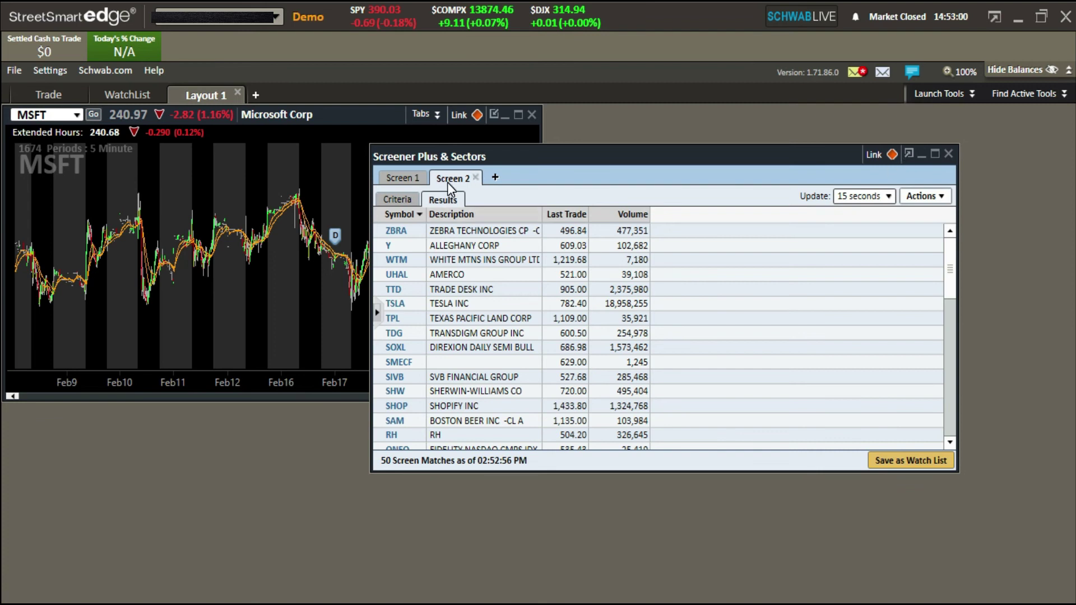
# Compare the screener's compact and standard views, check the compact view's list of open screens, and maximize the window in standard view
pyautogui.click(908, 155)
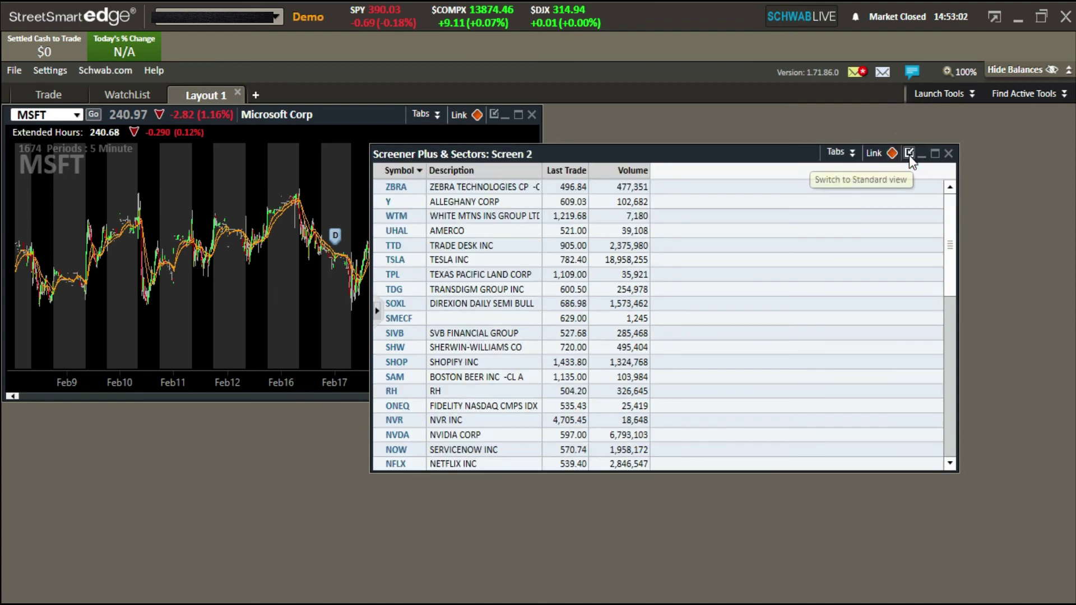
pyautogui.click(847, 154)
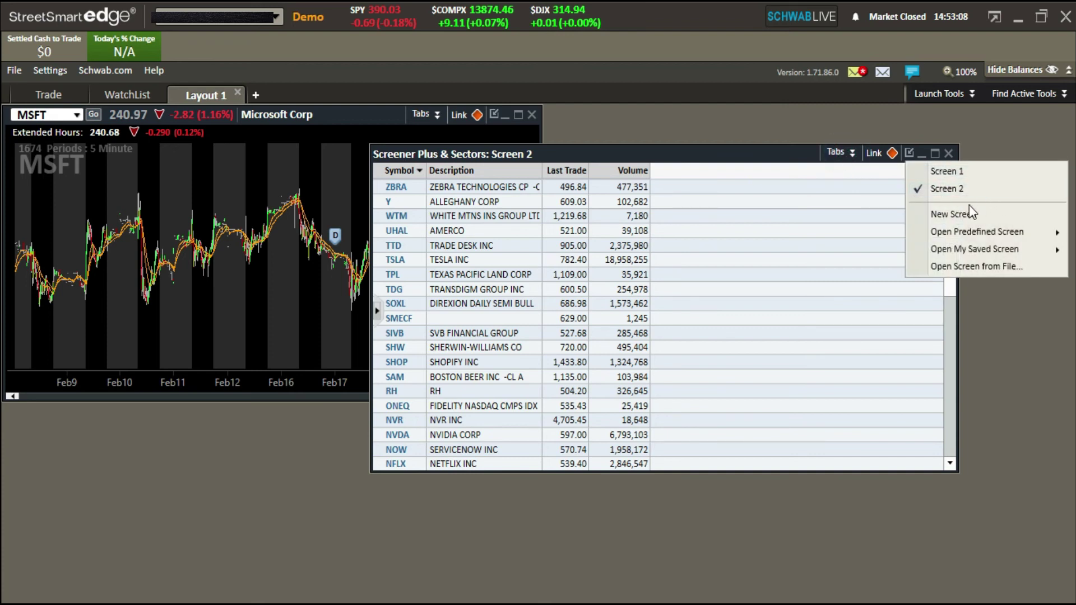
pyautogui.click(795, 154)
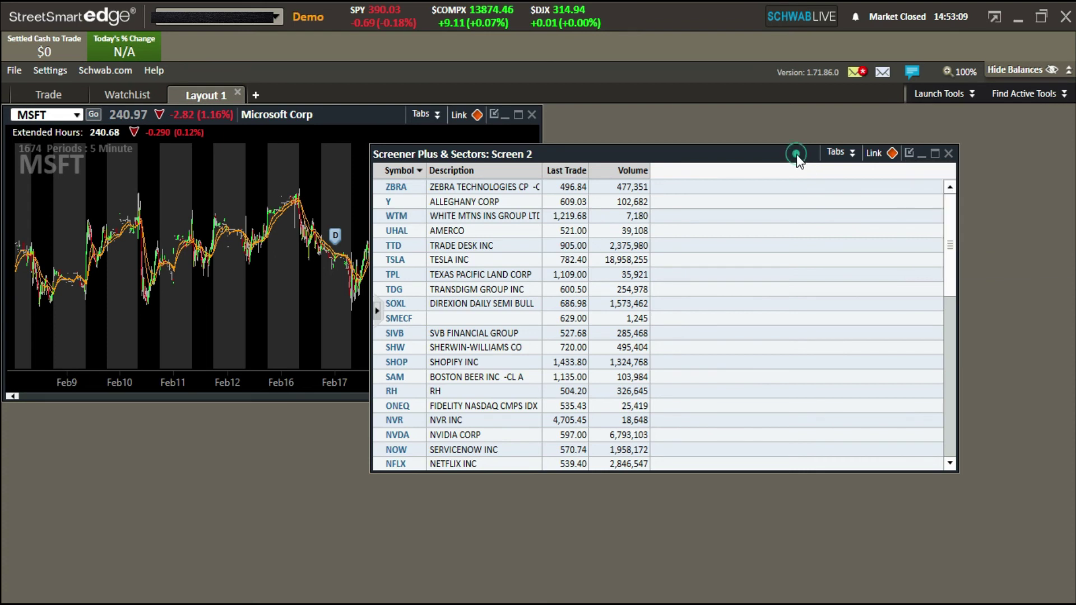
pyautogui.click(908, 153)
pyautogui.click(935, 153)
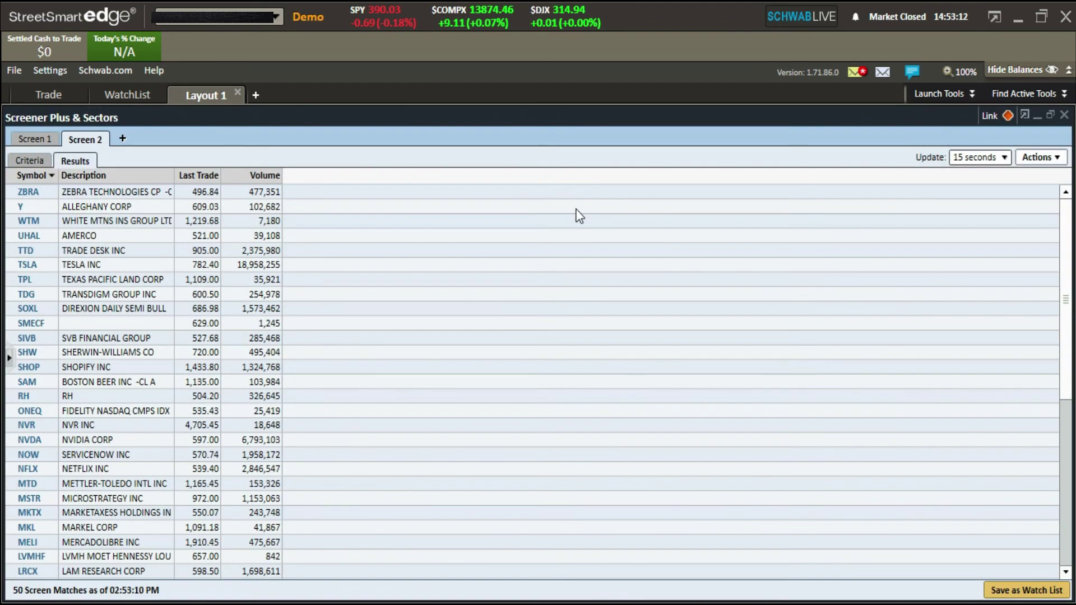
# Open Screen 2's font settings and preview the results table in Calibri size 24
pyautogui.click(1041, 157)
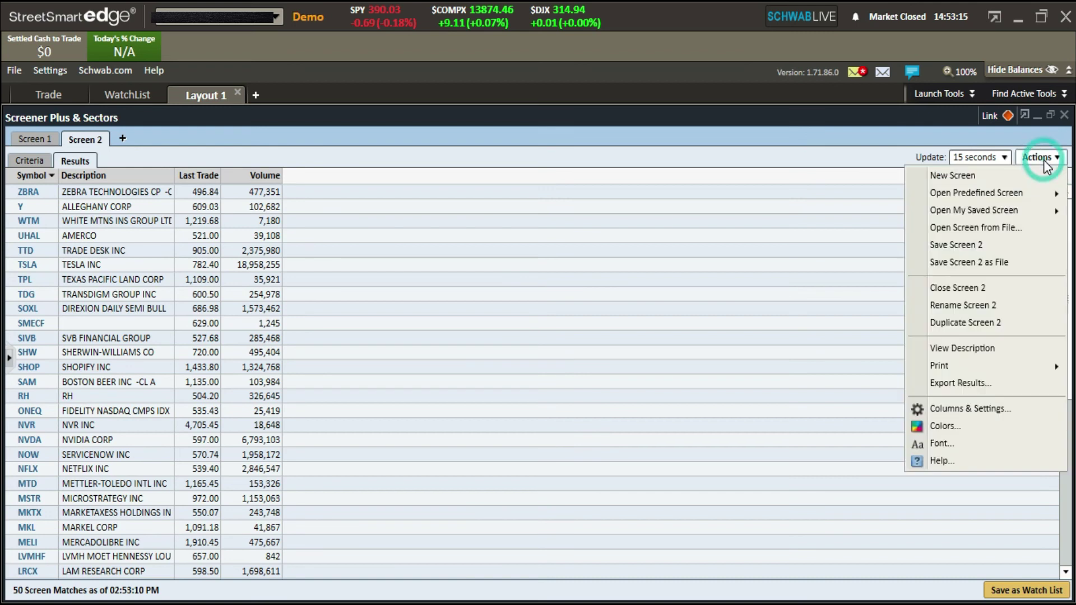
pyautogui.click(939, 444)
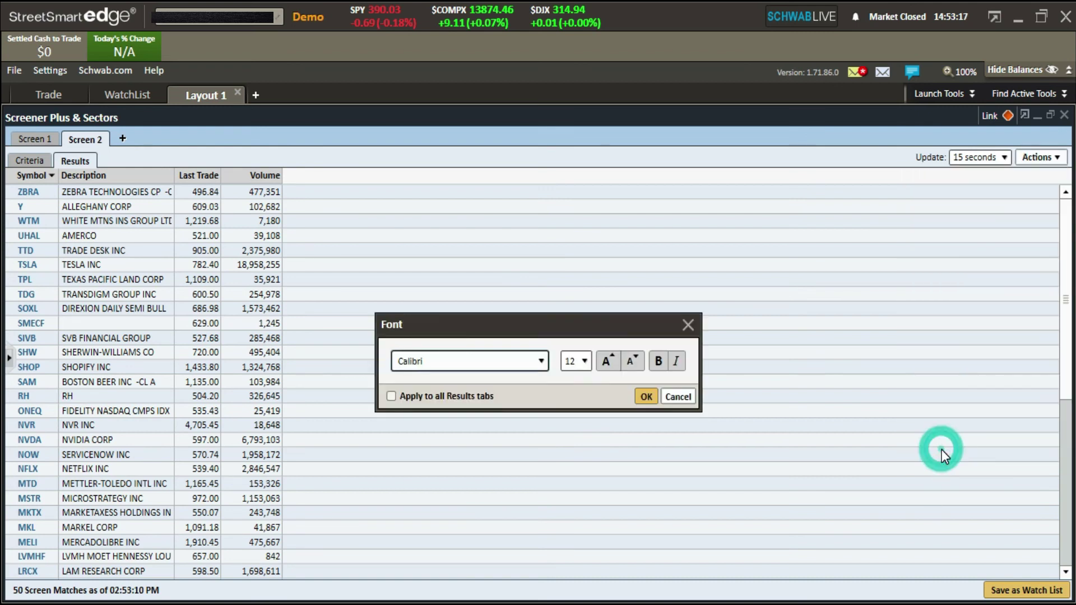
pyautogui.click(581, 367)
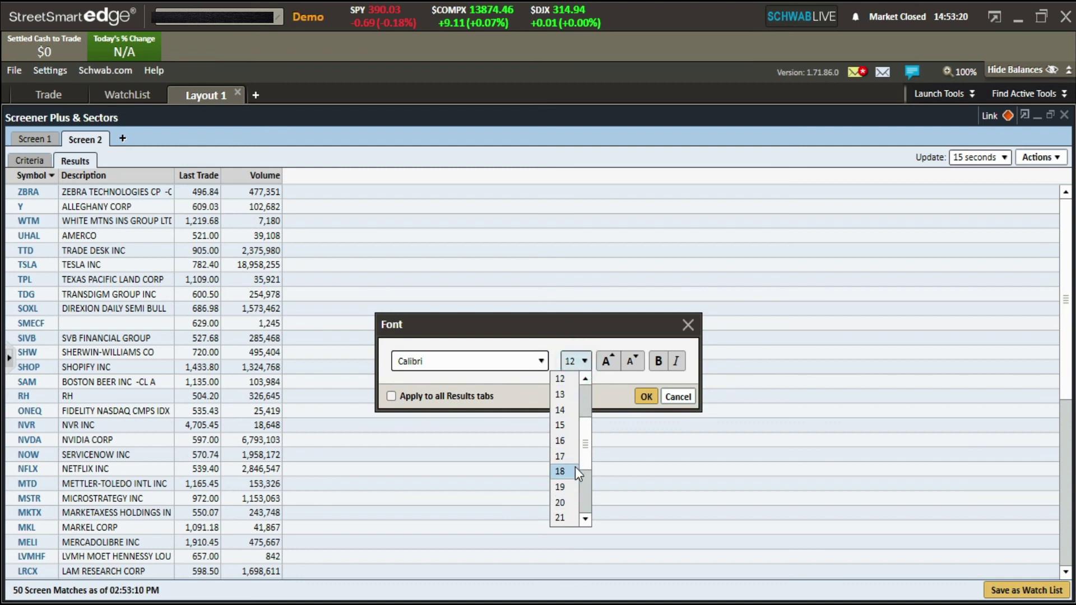
pyautogui.scroll(-3, 585, 462)
pyautogui.click(566, 496)
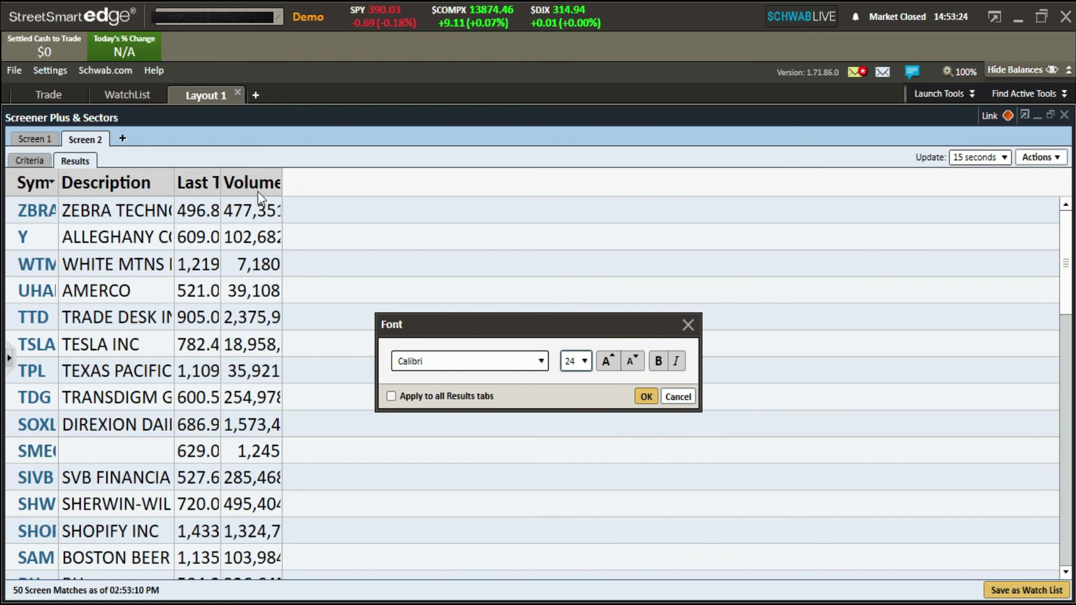
# Set the results font size back to 12 and cancel the font changes
pyautogui.click(583, 374)
pyautogui.moveTo(583, 478); pyautogui.dragTo(584, 408)
pyautogui.click(565, 409)
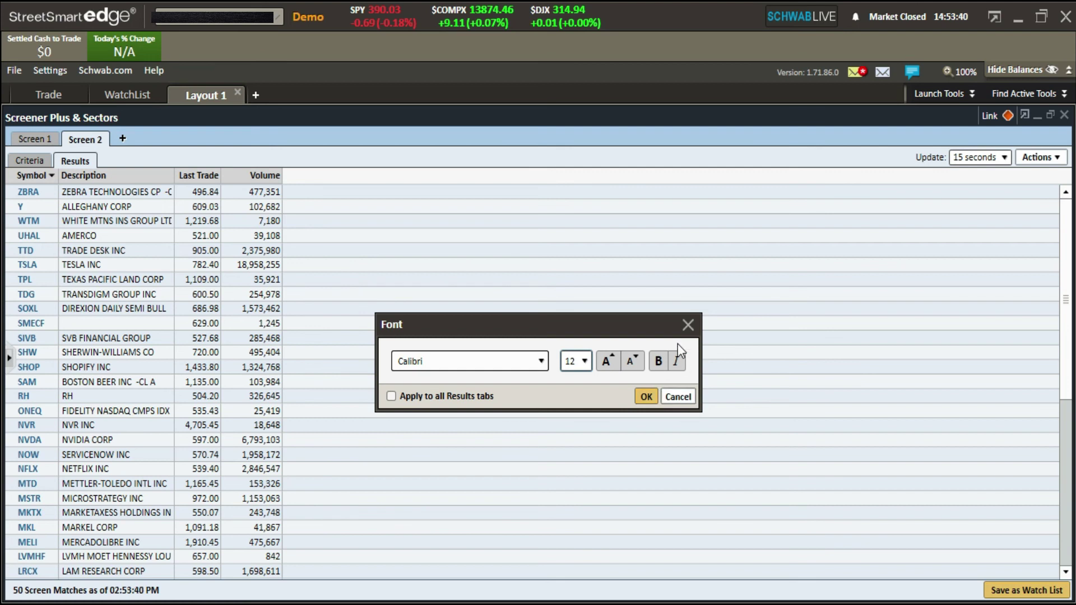
pyautogui.click(691, 396)
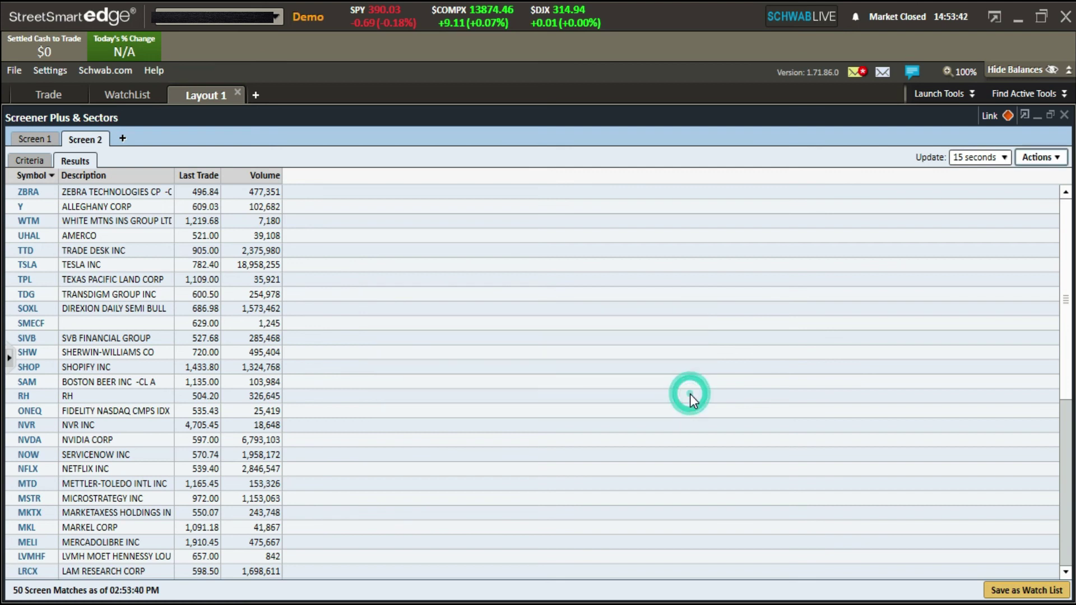
# Review Screen 2's available actions, restore the screener window from its maximized size, and move it clear of most of the MSFT chart
pyautogui.click(1053, 158)
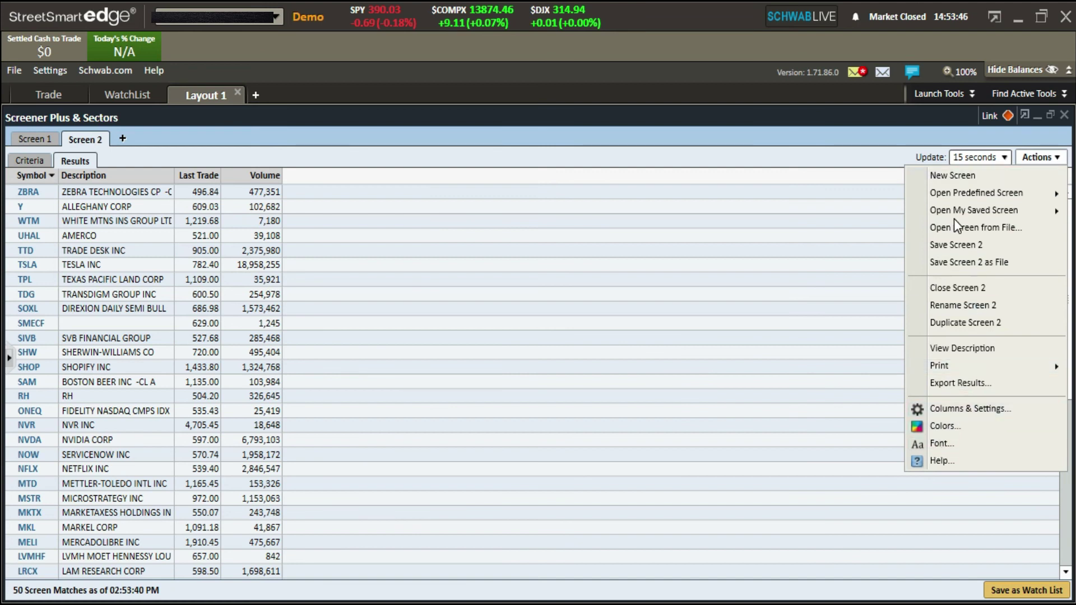
pyautogui.click(909, 140)
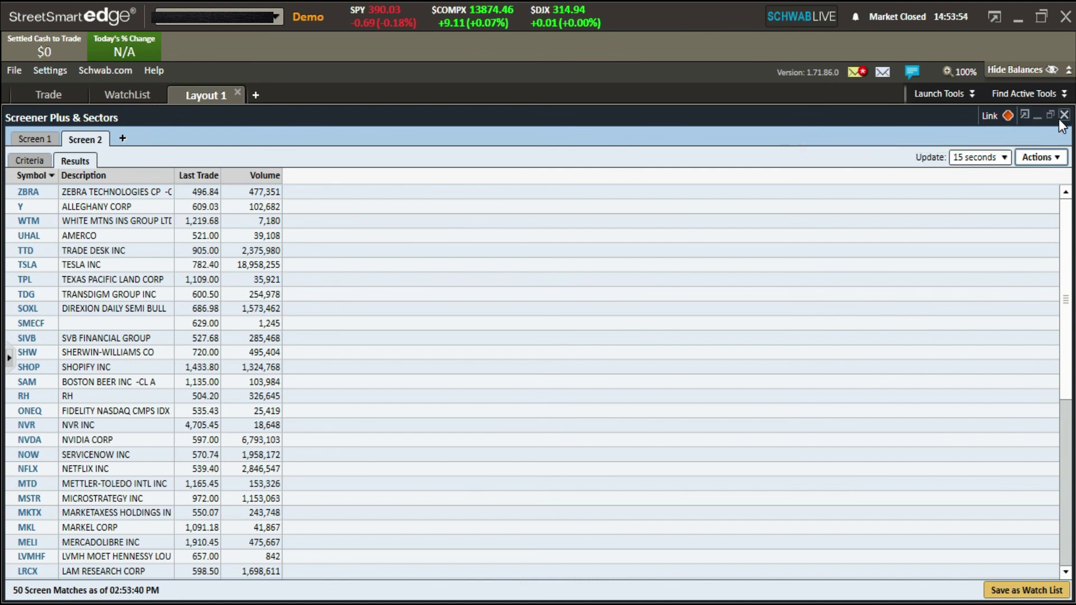
pyautogui.click(1051, 116)
pyautogui.moveTo(778, 157); pyautogui.dragTo(746, 250)
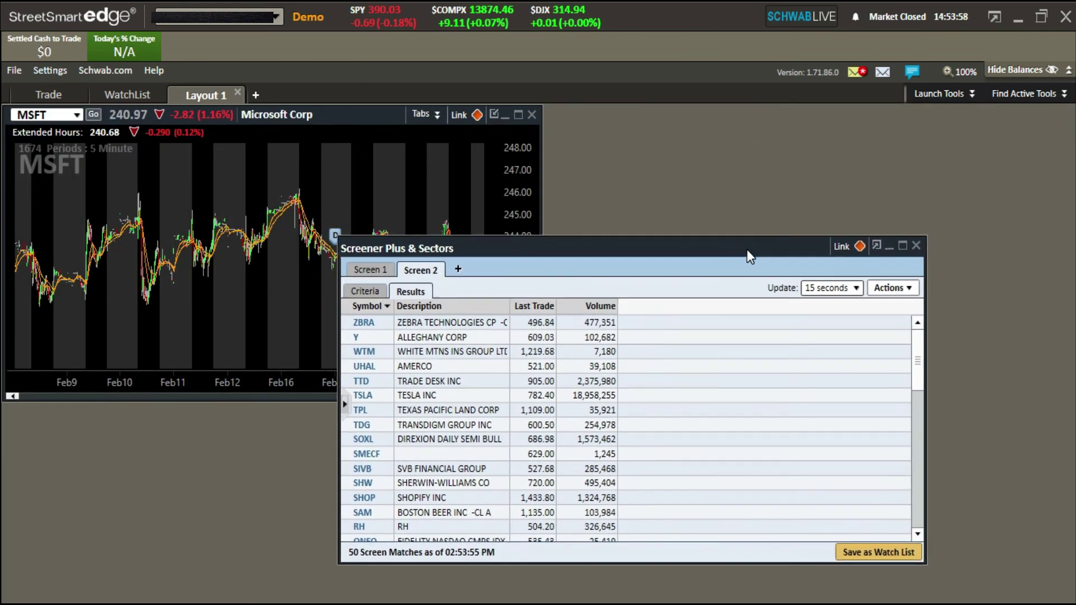
# Compare the link symbols assigned to the MSFT chart and the screener window
pyautogui.click(470, 118)
pyautogui.click(476, 116)
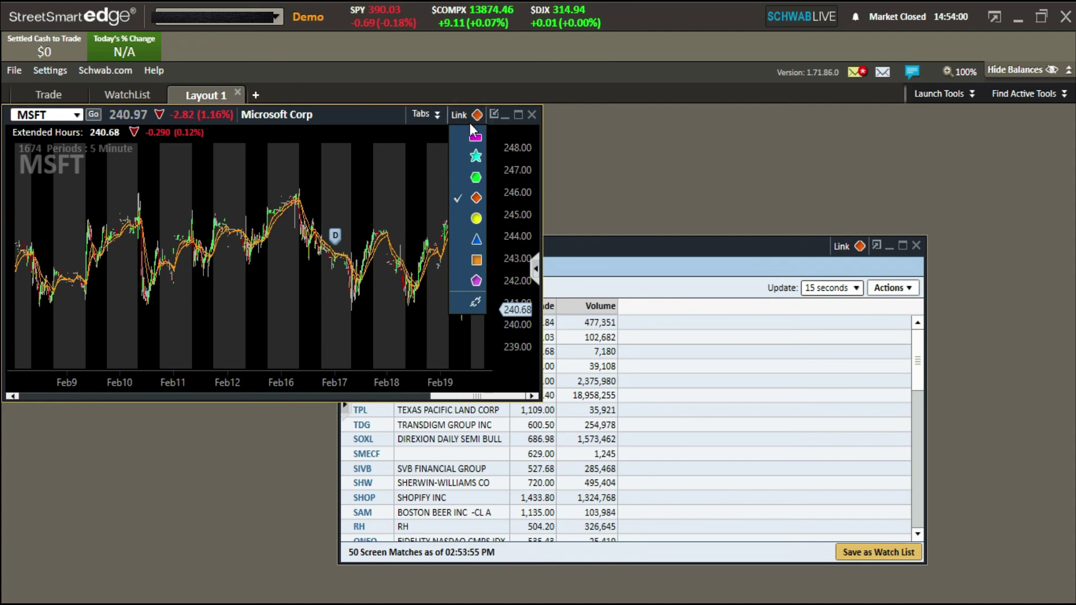
pyautogui.click(849, 249)
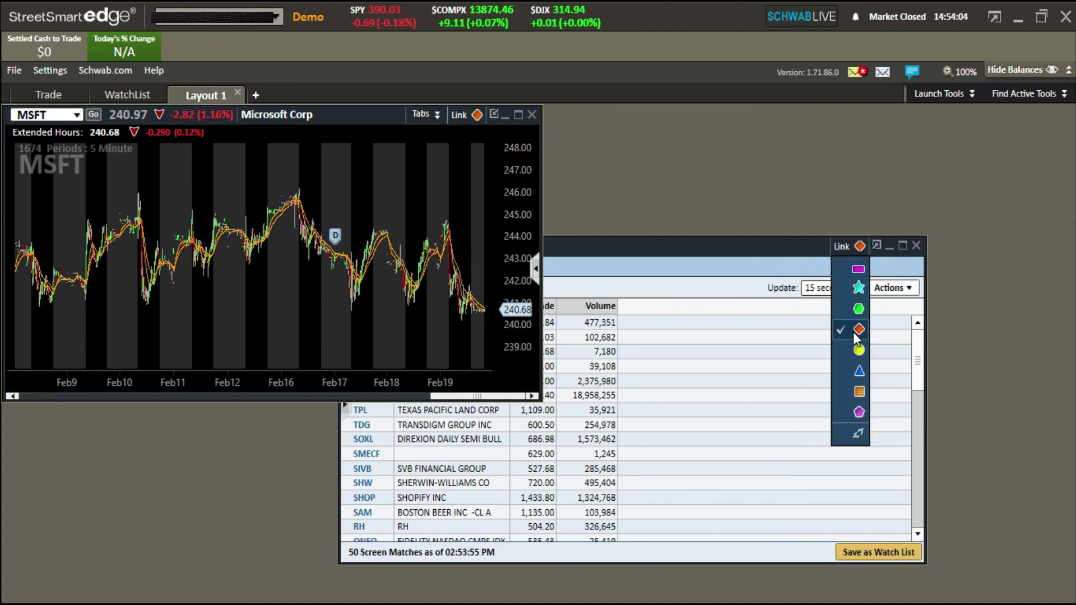
pyautogui.click(812, 262)
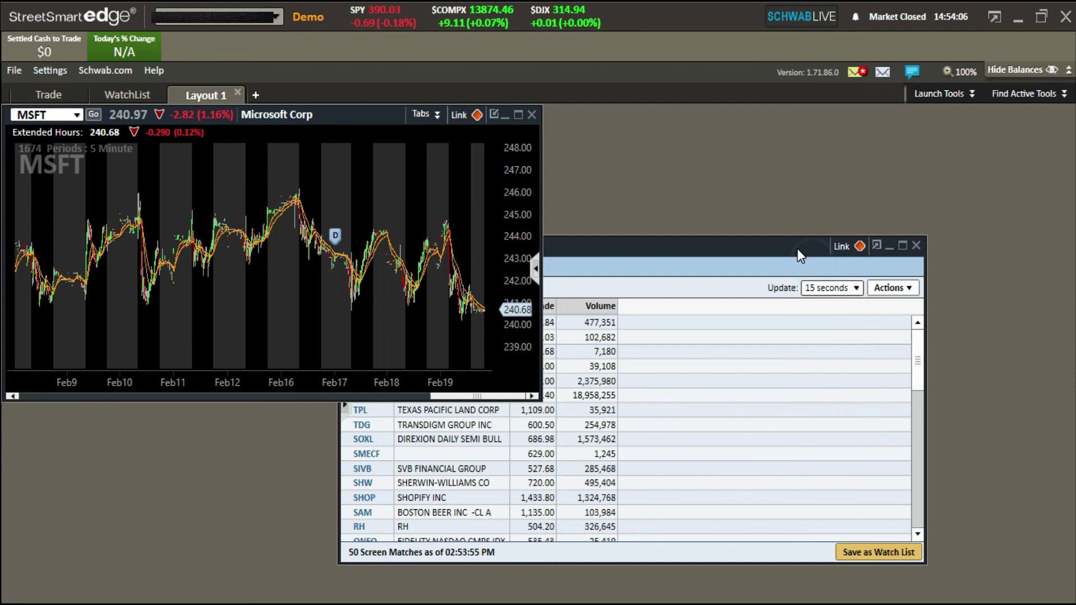
# Reposition the screener window and load WTM from Screen 1's results into the linked chart
pyautogui.click(798, 249)
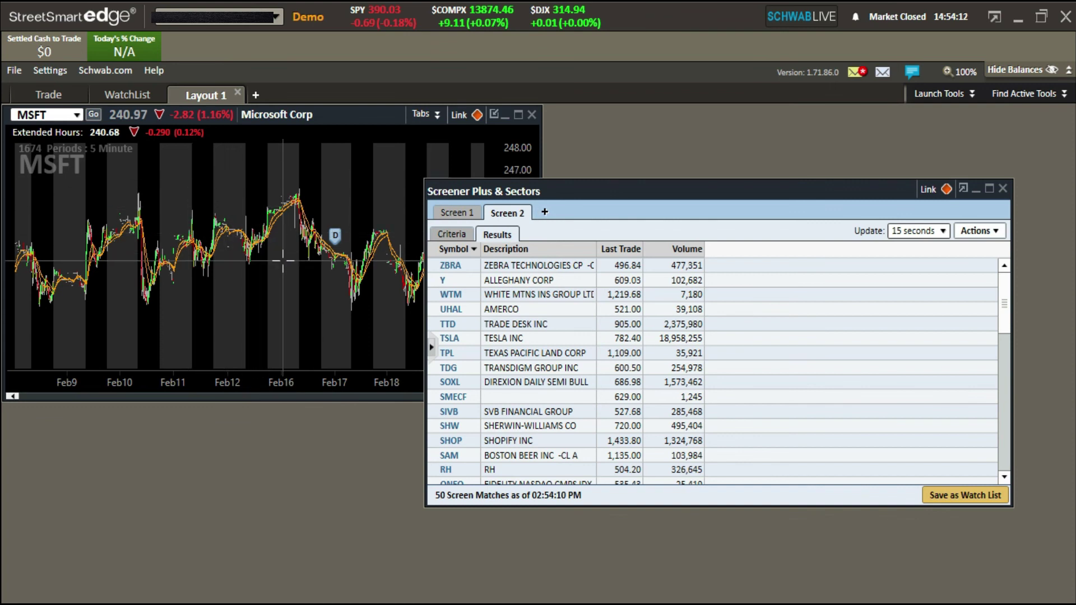
pyautogui.click(465, 218)
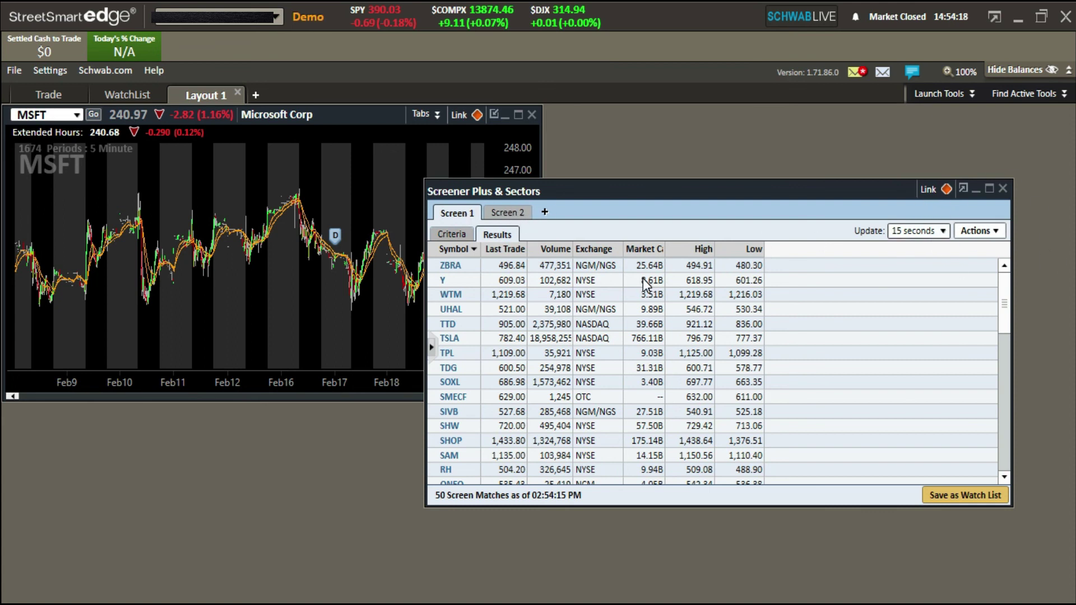
pyautogui.click(461, 296)
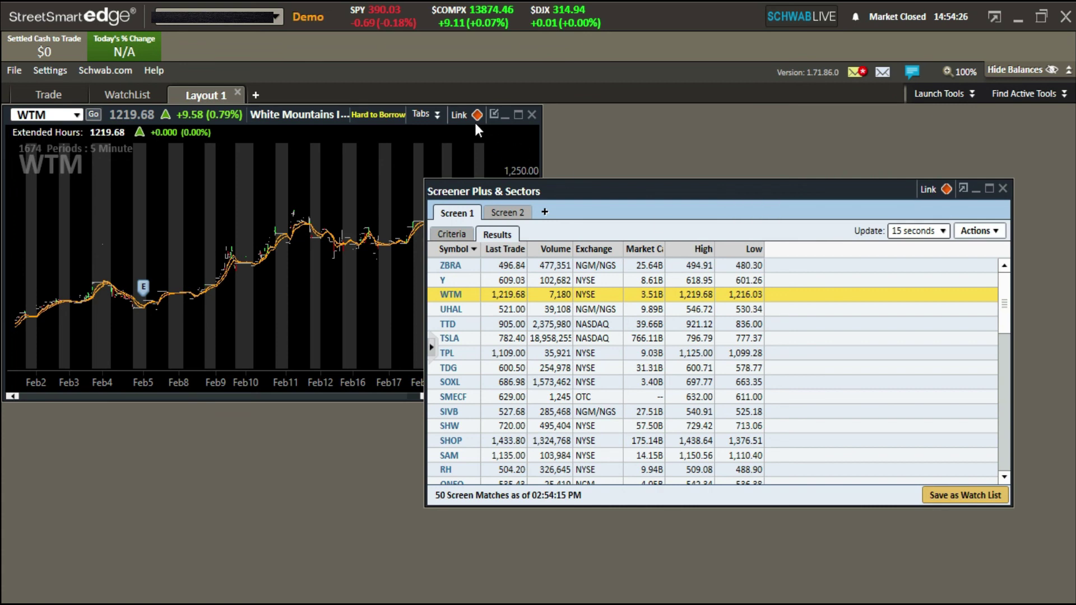
# Test symbol Y with the screener unlinked from the chart, and again with the magenta rectangle link
pyautogui.click(943, 190)
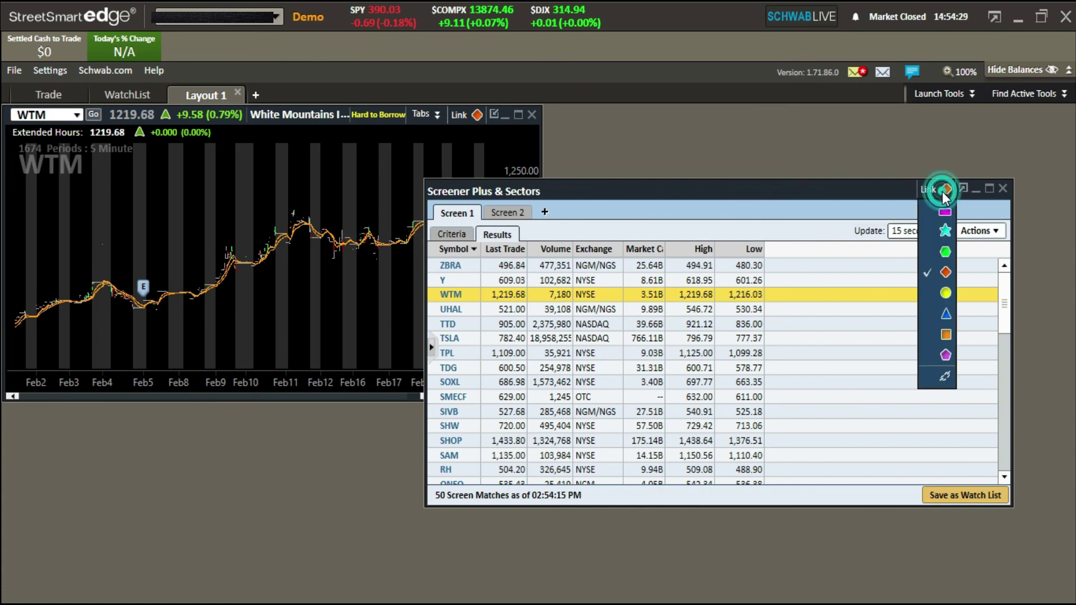
pyautogui.click(943, 379)
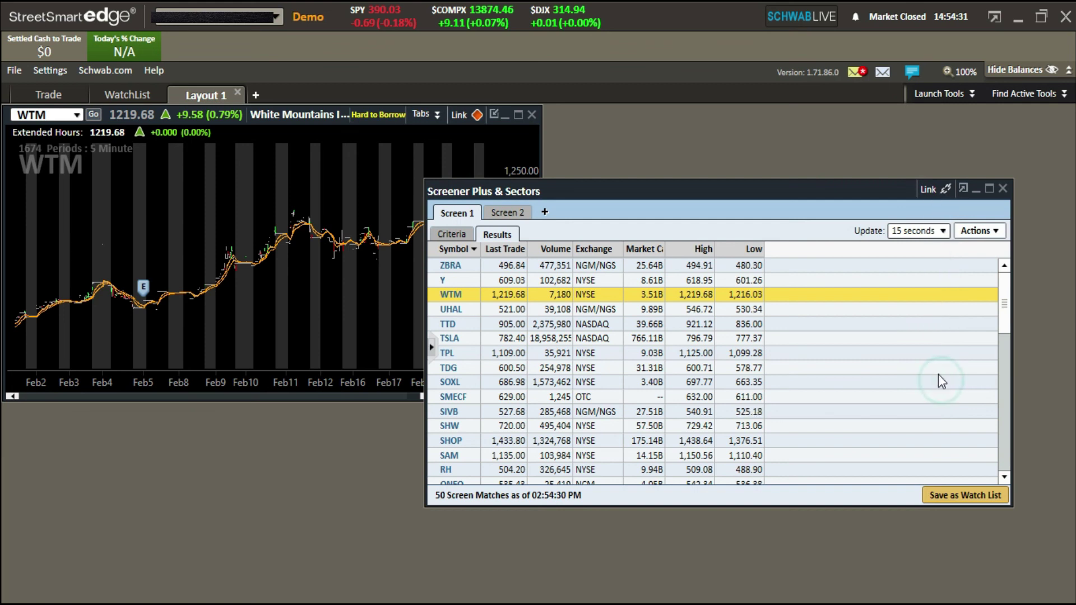
pyautogui.click(479, 281)
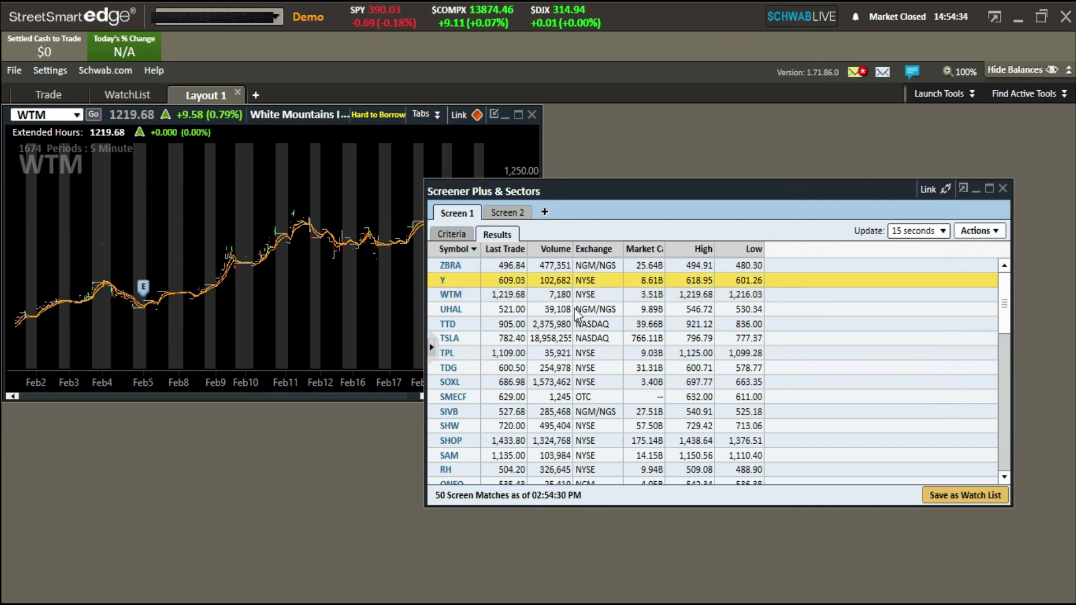
pyautogui.click(944, 189)
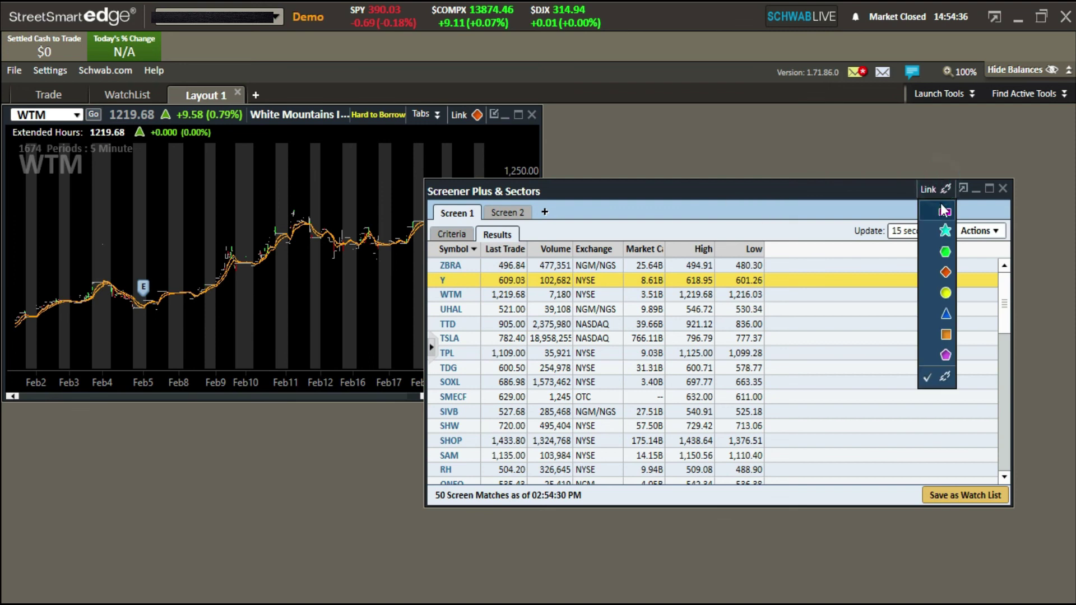
pyautogui.click(946, 214)
pyautogui.click(493, 283)
# Link the screener to the chart with the orange diamond and load Y from the results
pyautogui.click(947, 190)
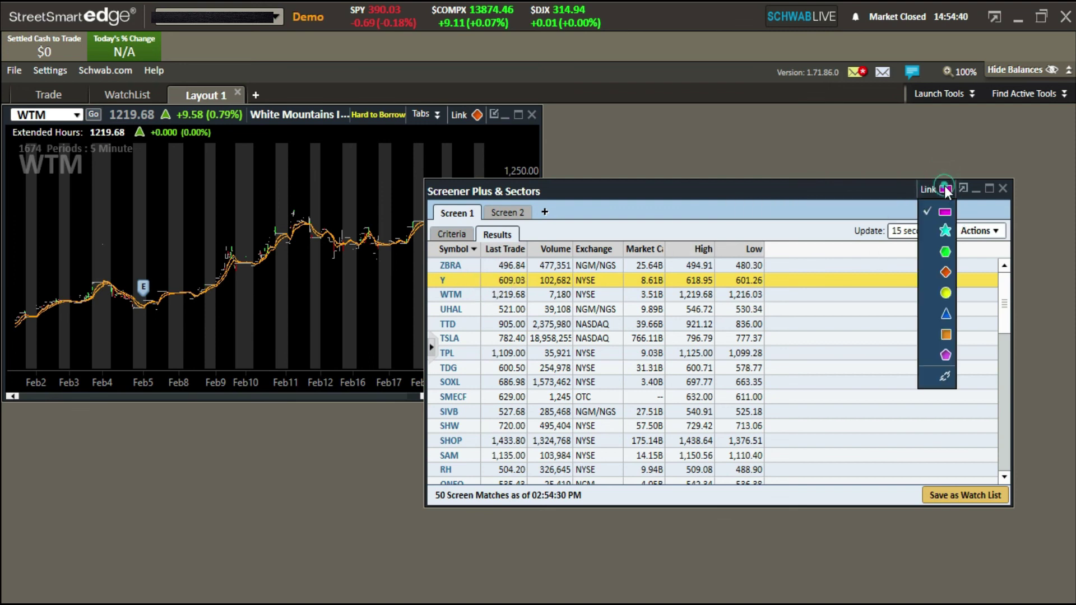
pyautogui.click(946, 274)
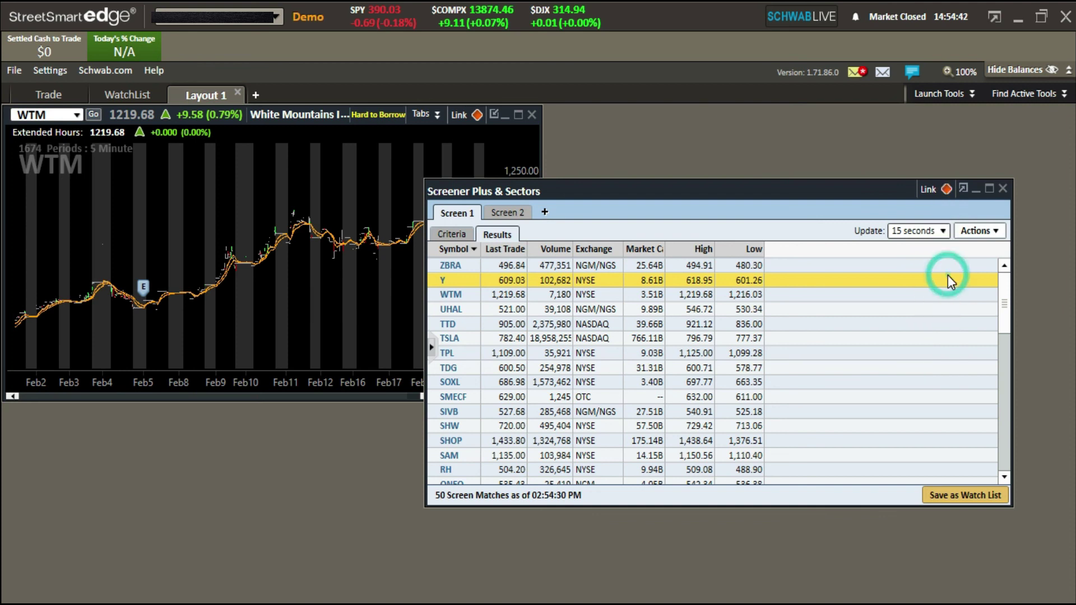
pyautogui.click(490, 282)
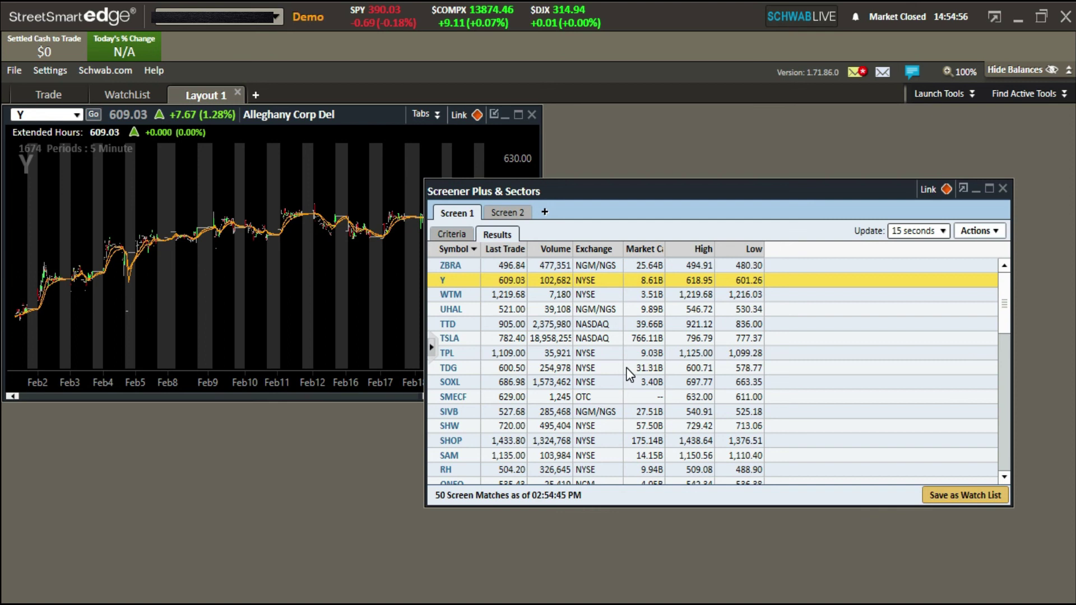
# Review the predefined screens list and the actions available for the TTD row in Screen 1's results
pyautogui.click(975, 497)
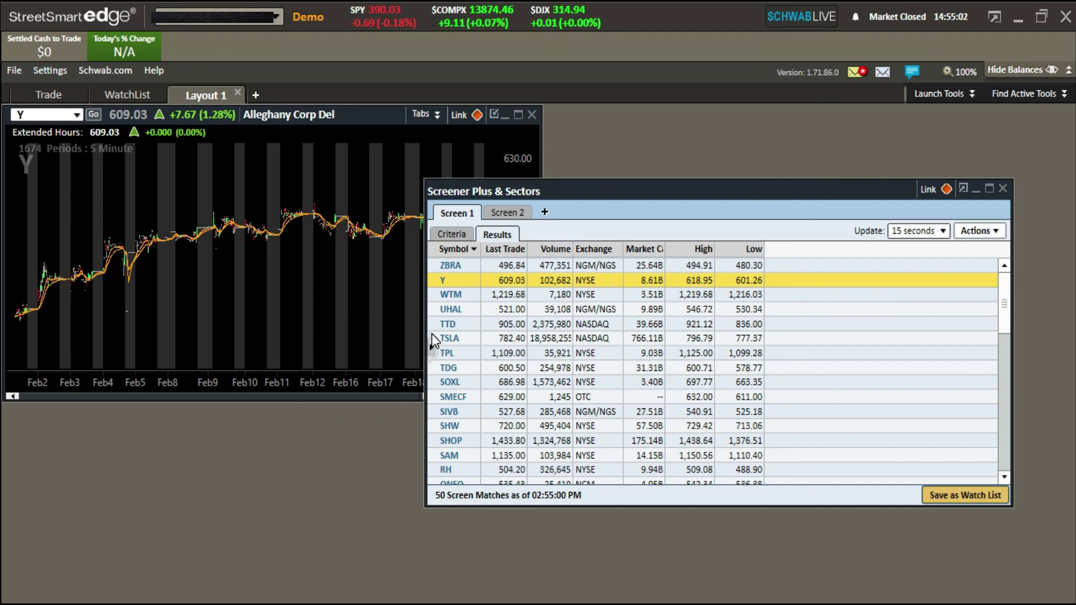
pyautogui.click(432, 339)
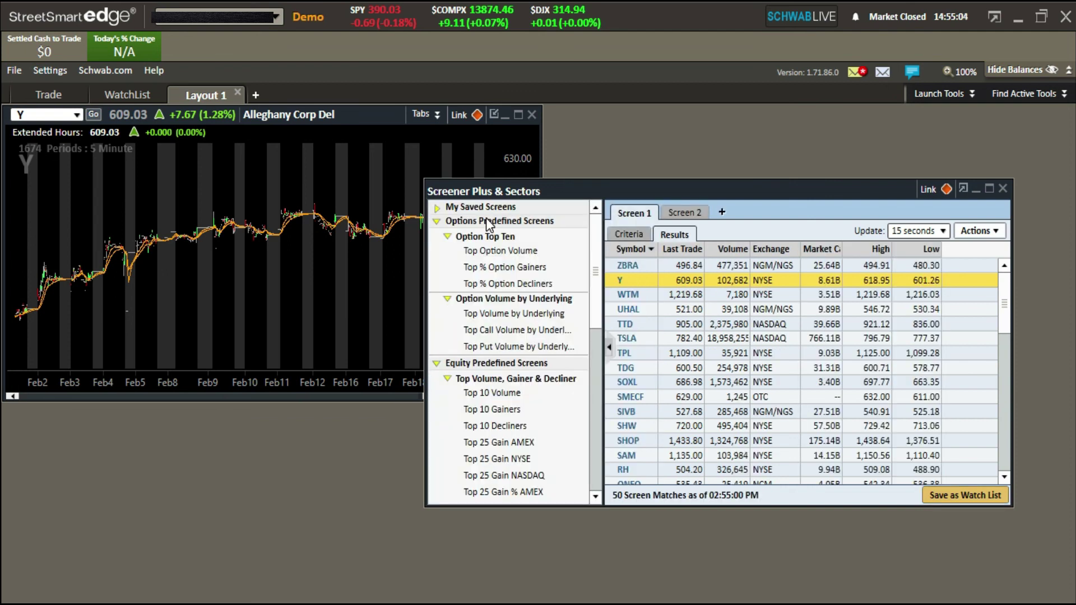
pyautogui.click(608, 346)
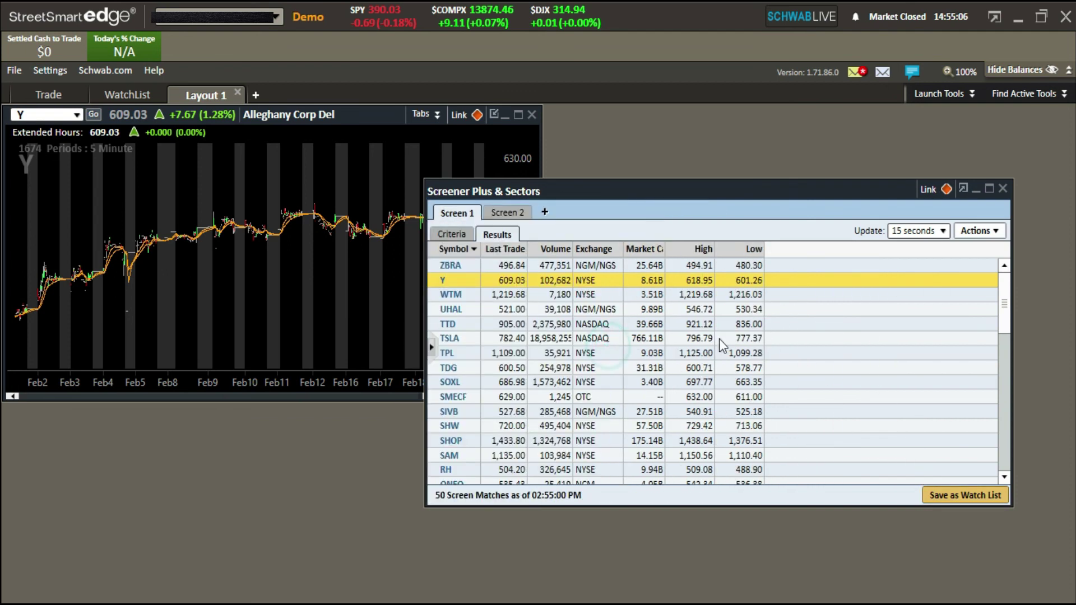
pyautogui.rightClick(780, 327)
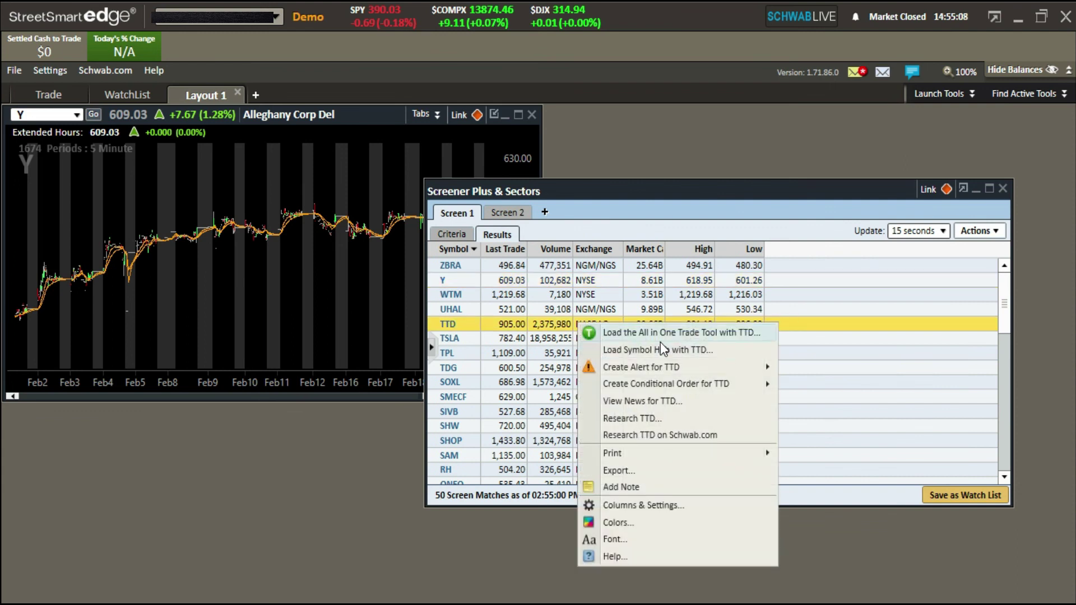
pyautogui.click(800, 236)
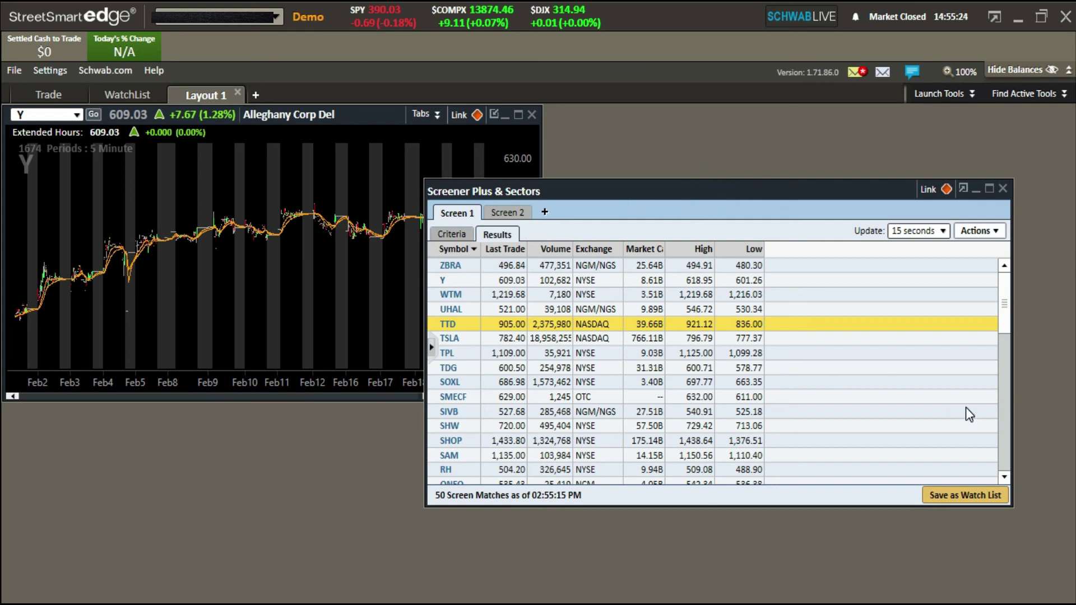
# Save Screen 1 from its criteria view, and expand My Saved Screens in the list of screens
pyautogui.click(459, 238)
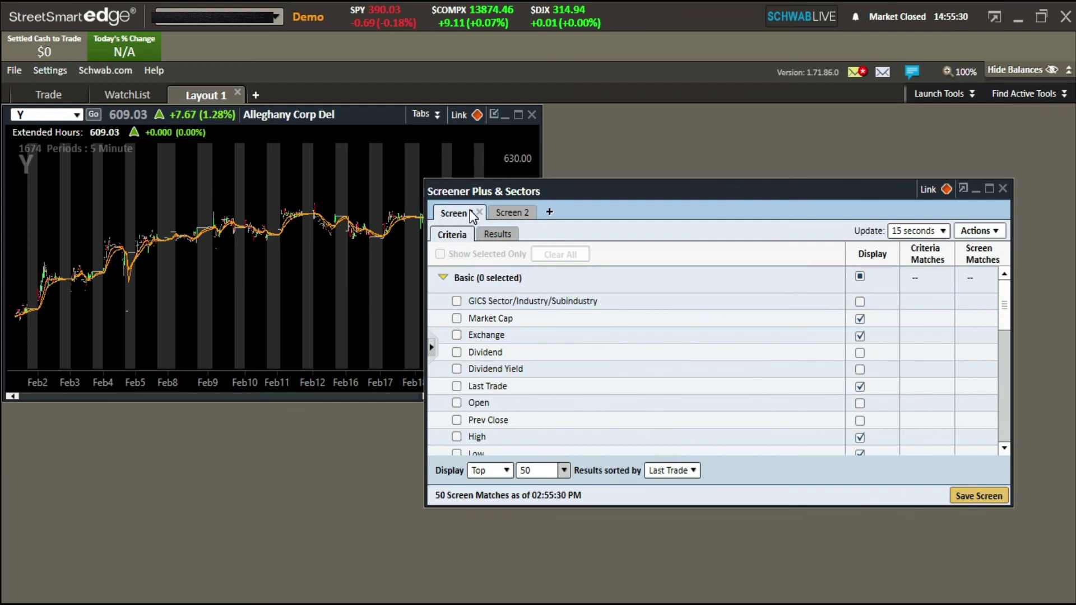
pyautogui.click(971, 495)
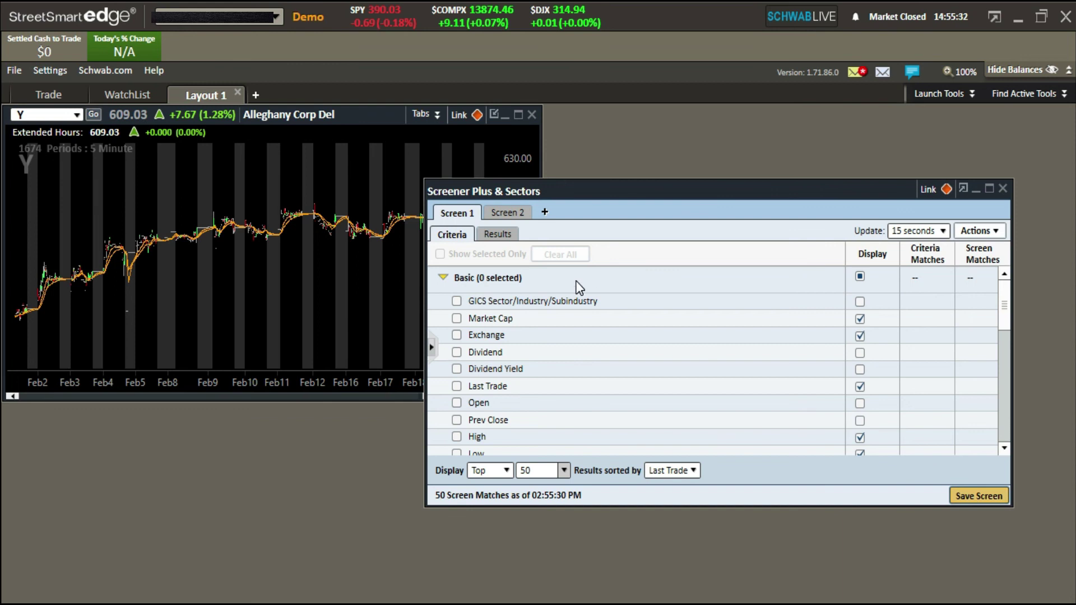
pyautogui.click(432, 347)
pyautogui.click(436, 207)
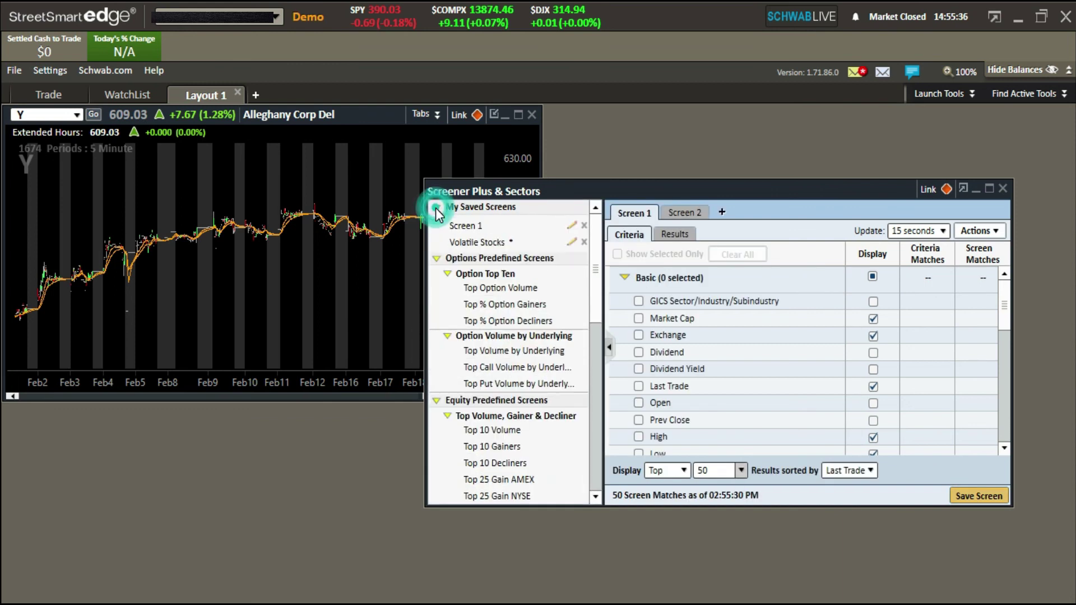